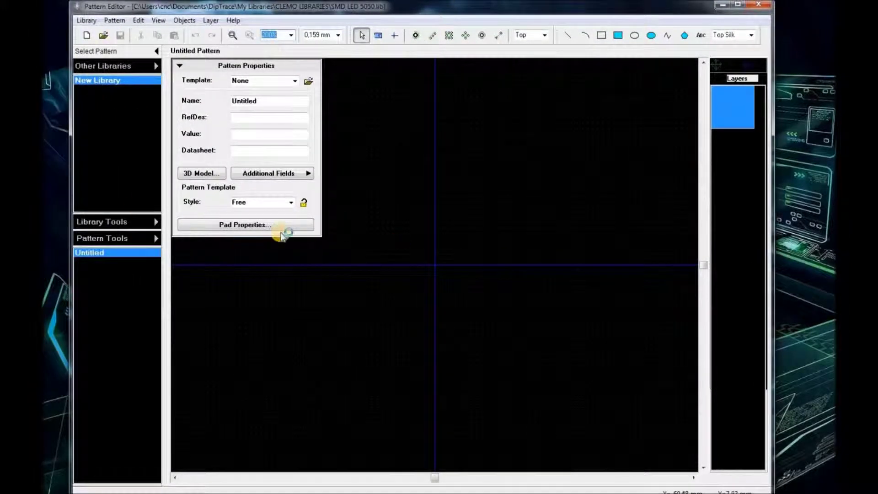
Step: Maximize the Pattern Editor, glance at the Template list, and start a new library
{"action": "left_click", "coordinate": [738, 4]}
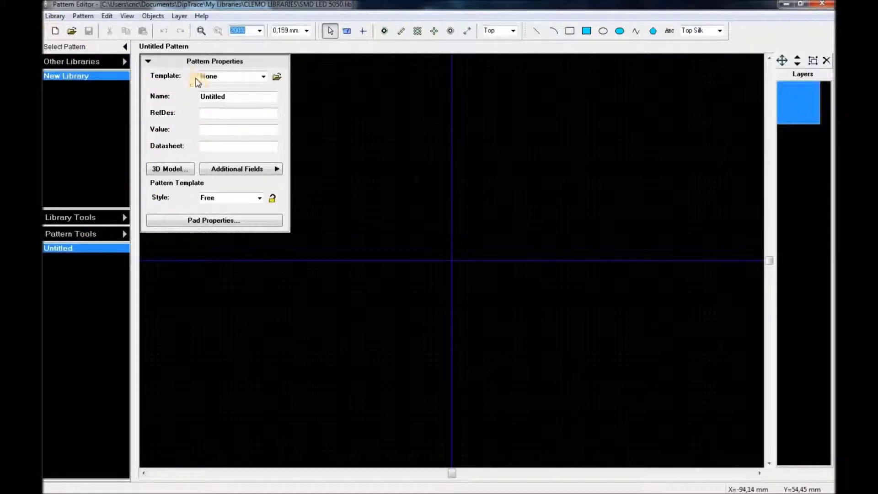
{"action": "left_click", "coordinate": [262, 78]}
{"action": "left_click", "coordinate": [263, 78]}
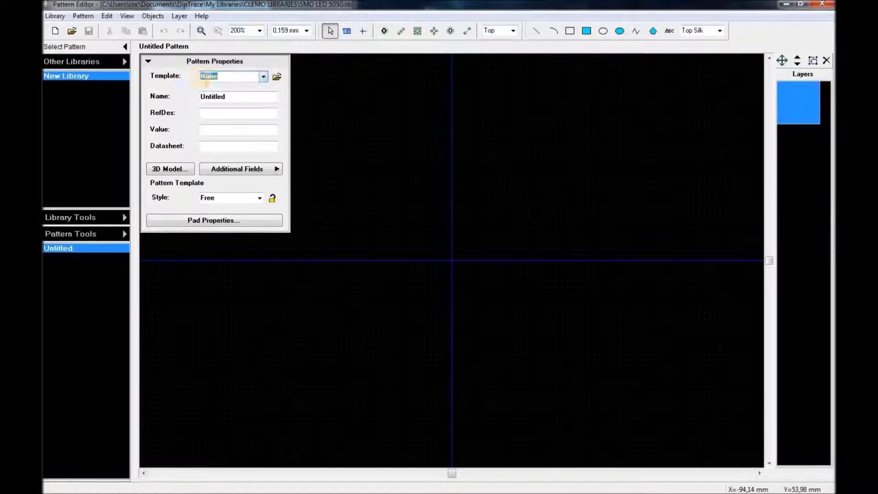
{"action": "left_click", "coordinate": [55, 31]}
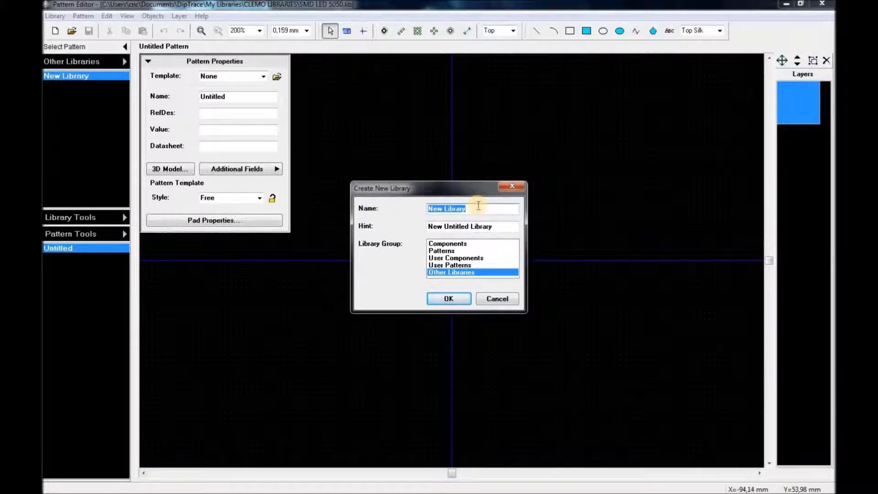
Step: Name the library 'clemo library' with hint 'clemo', file it under Other Libraries, and confirm
{"action": "type", "text": "clemo"}
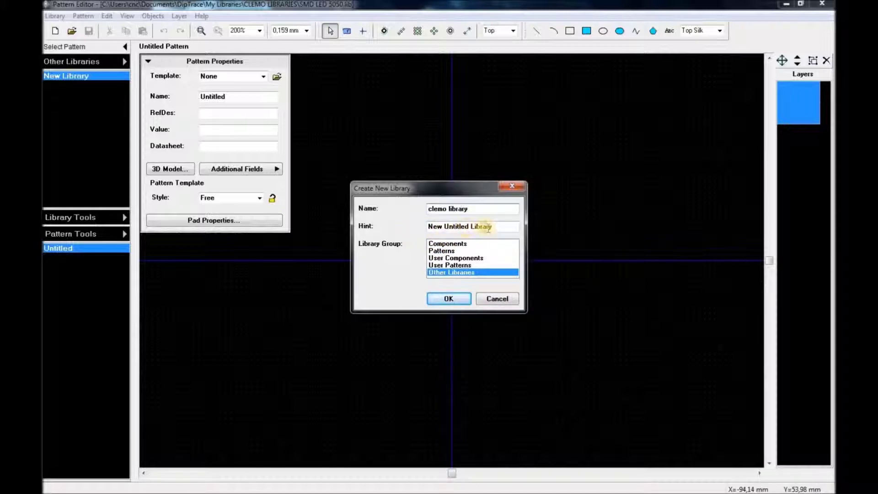
{"action": "left_click_drag", "start_coordinate": [498, 227], "coordinate": [362, 221]}
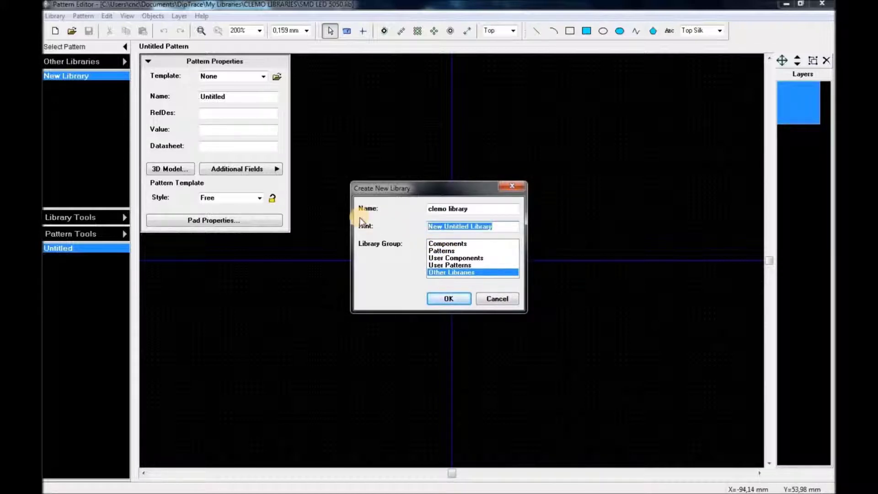
{"action": "type", "text": "clemo"}
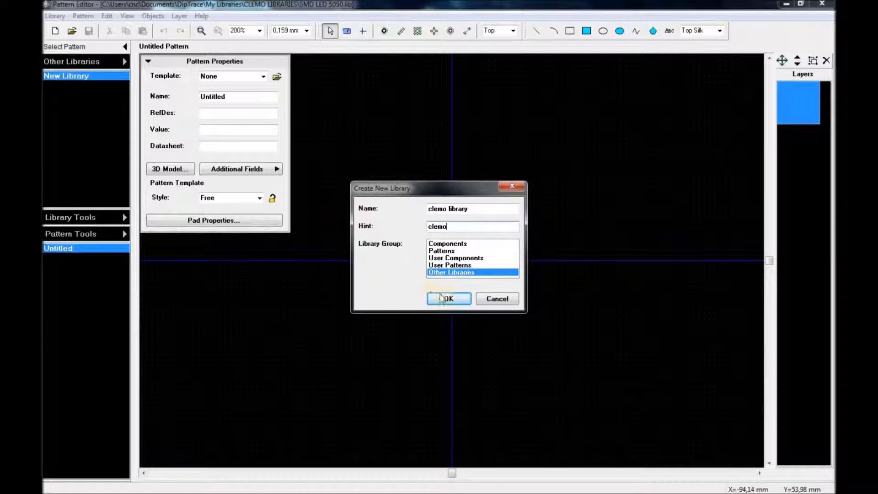
{"action": "left_click", "coordinate": [451, 266]}
{"action": "left_click", "coordinate": [452, 258]}
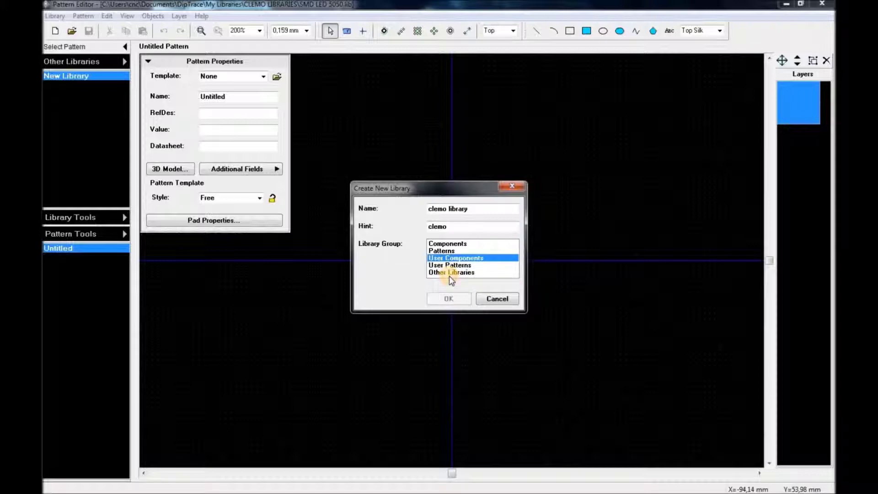
{"action": "left_click", "coordinate": [455, 272]}
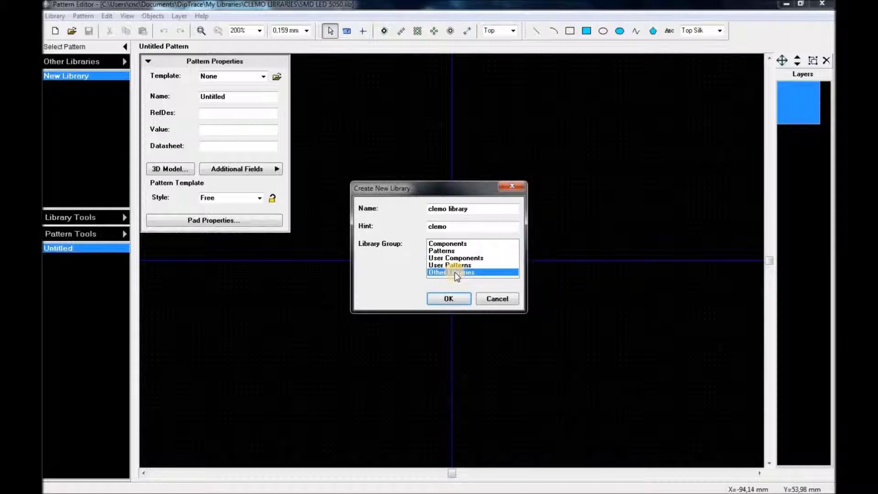
{"action": "left_click", "coordinate": [452, 298]}
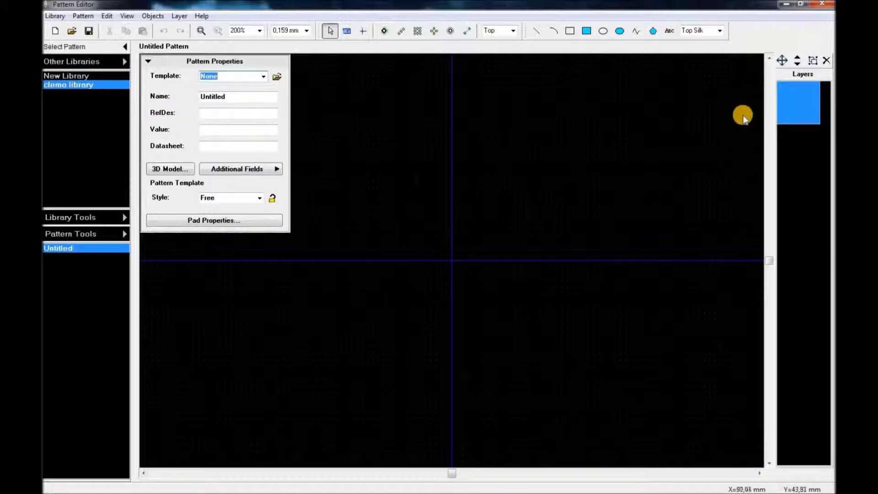
Step: Replace the Untitled pattern name with 'LED BARGRAPH', correcting typos along the way
{"action": "left_click_drag", "start_coordinate": [231, 96], "coordinate": [127, 95]}
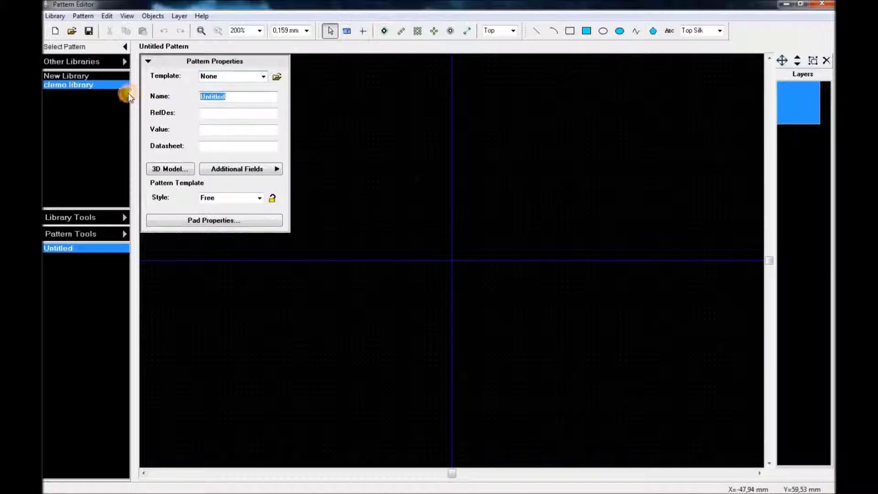
{"action": "type", "text": "led "}
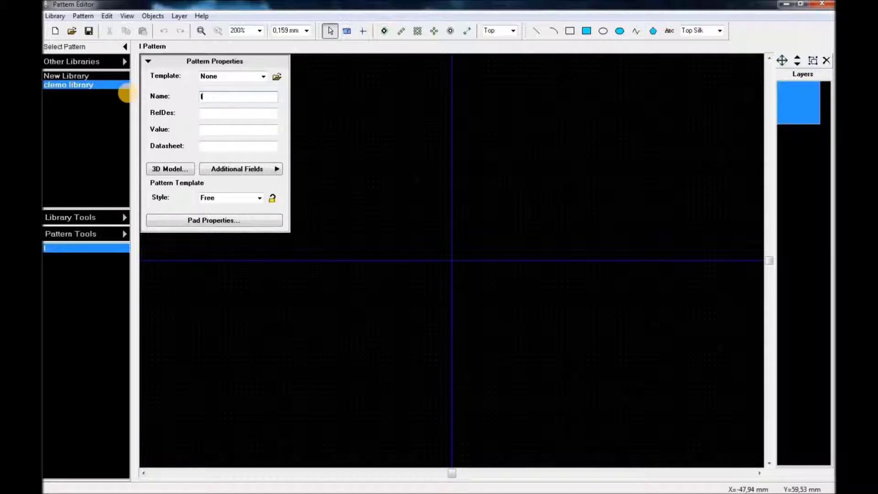
{"action": "type", "text": "bargraph"}
{"action": "key", "text": "BackSpace"}
{"action": "key", "text": "BackSpace"}
{"action": "key", "text": "BackSpace"}
{"action": "key", "text": "BackSpace"}
{"action": "key", "text": "BackSpace"}
{"action": "key", "text": "BackSpace"}
{"action": "key", "text": "BackSpace"}
{"action": "key", "text": "BackSpace"}
{"action": "key", "text": "BackSpace"}
{"action": "key", "text": "BackSpace"}
{"action": "key", "text": "BackSpace"}
{"action": "key", "text": "BackSpace"}
{"action": "type", "text": "LED BARGRA"}
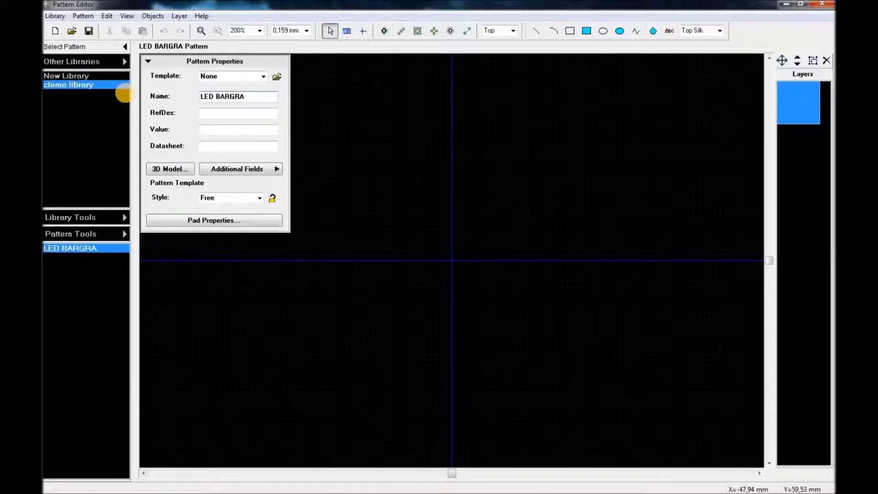
{"action": "type", "text": "H"}
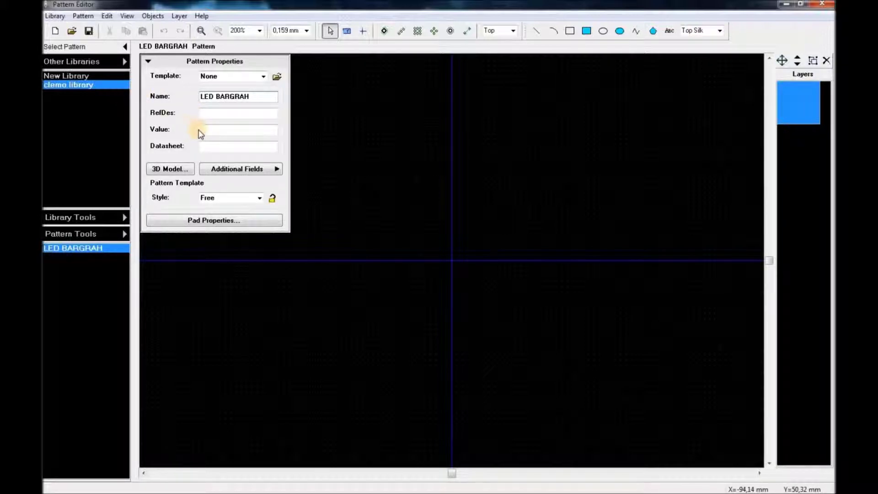
{"action": "key", "text": "BackSpace"}
{"action": "type", "text": "H"}
{"action": "key", "text": "BackSpace"}
{"action": "key", "text": "BackSpace"}
{"action": "key", "text": "BackSpace"}
{"action": "key", "text": "BackSpace"}
{"action": "key", "text": "BackSpace"}
{"action": "key", "text": "BackSpace"}
{"action": "key", "text": "BackSpace"}
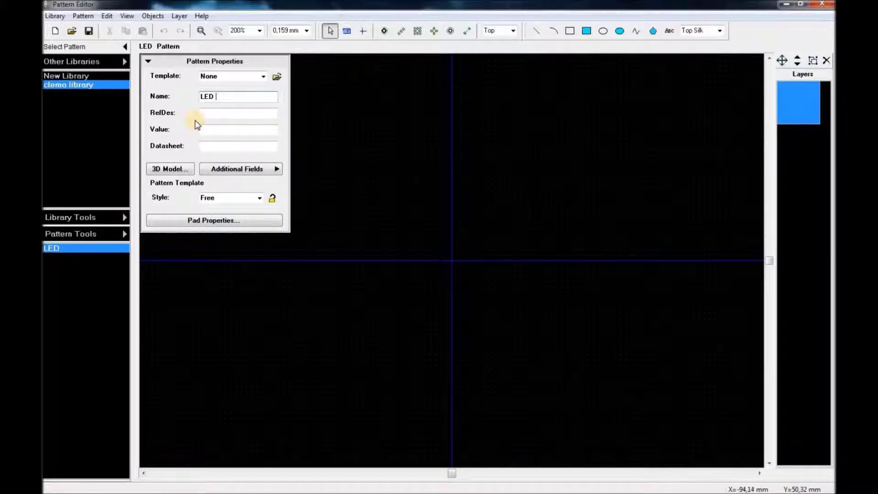
{"action": "type", "text": "BAR"}
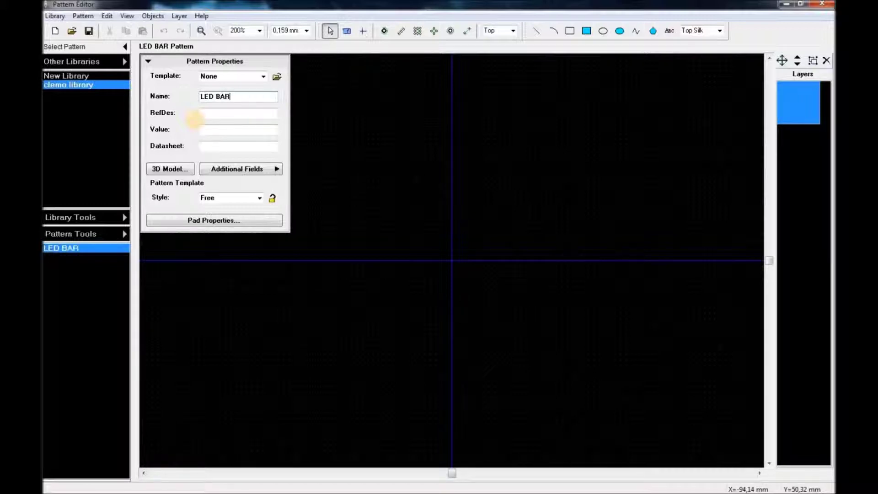
{"action": "type", "text": "GRAPH"}
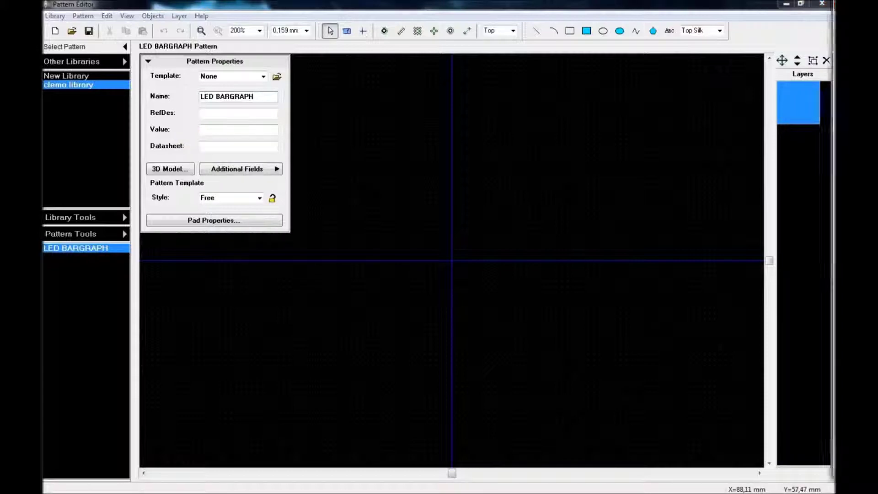
Step: Copy the DC10SRWA datasheet PDF's URL from Chrome's address bar
{"action": "left_click", "coordinate": [801, 3]}
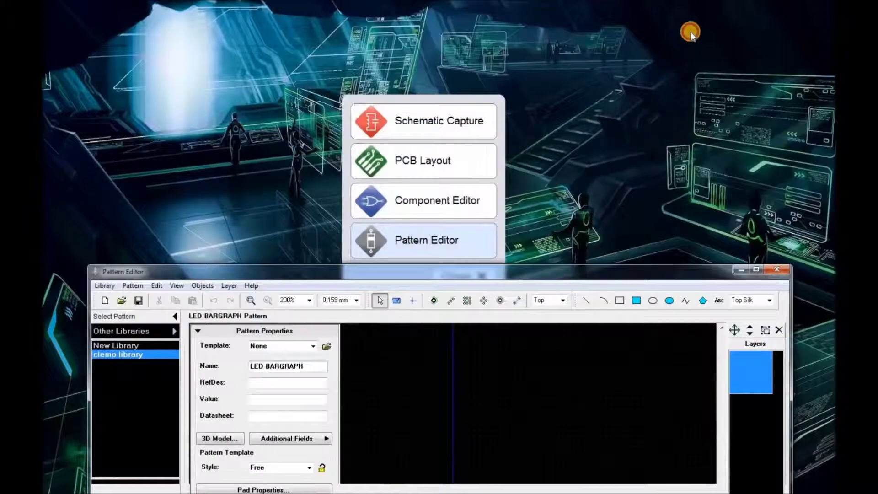
{"action": "left_click_drag", "start_coordinate": [705, 271], "coordinate": [696, 43]}
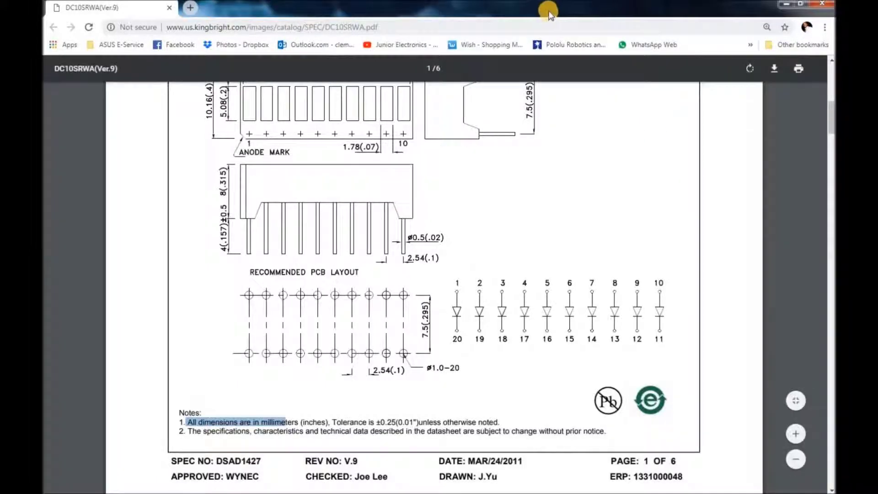
{"action": "left_click", "coordinate": [373, 27]}
{"action": "right_click", "coordinate": [372, 32]}
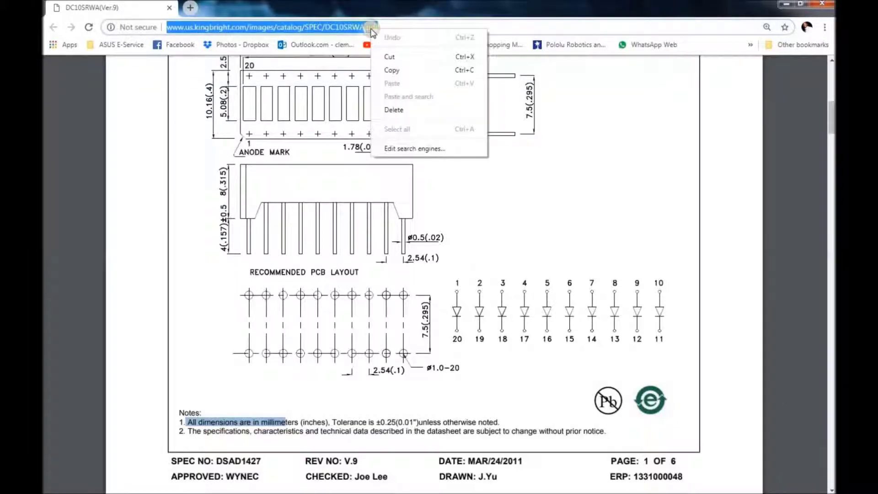
{"action": "left_click", "coordinate": [392, 70]}
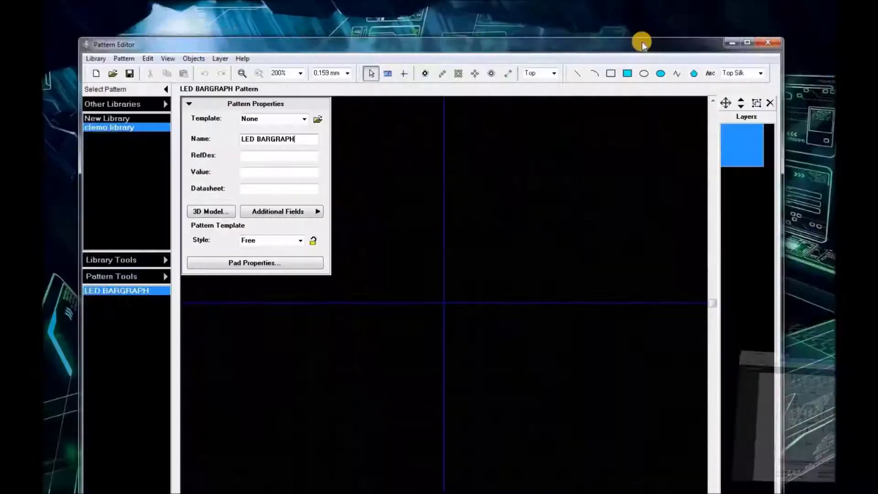
Step: Paste the DC10SRWA.pdf URL into the pattern's Datasheet field and maximize the editor
{"action": "left_click", "coordinate": [250, 189]}
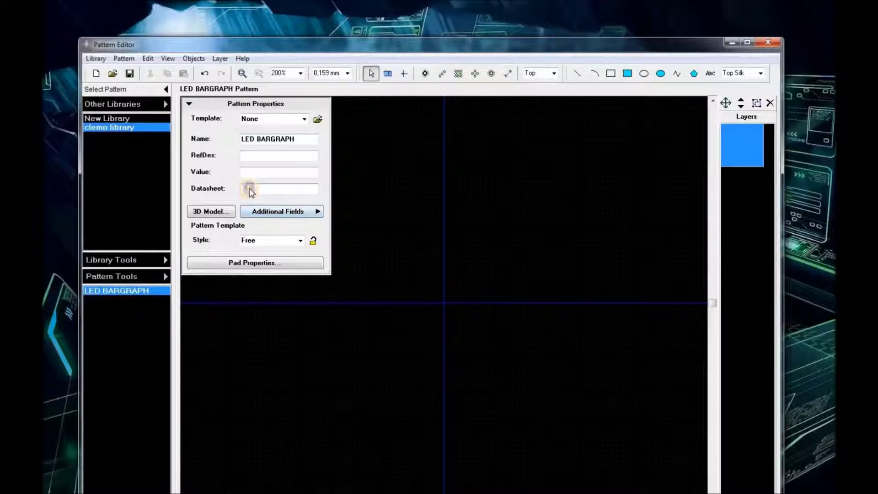
{"action": "right_click", "coordinate": [249, 189]}
{"action": "left_click", "coordinate": [281, 237]}
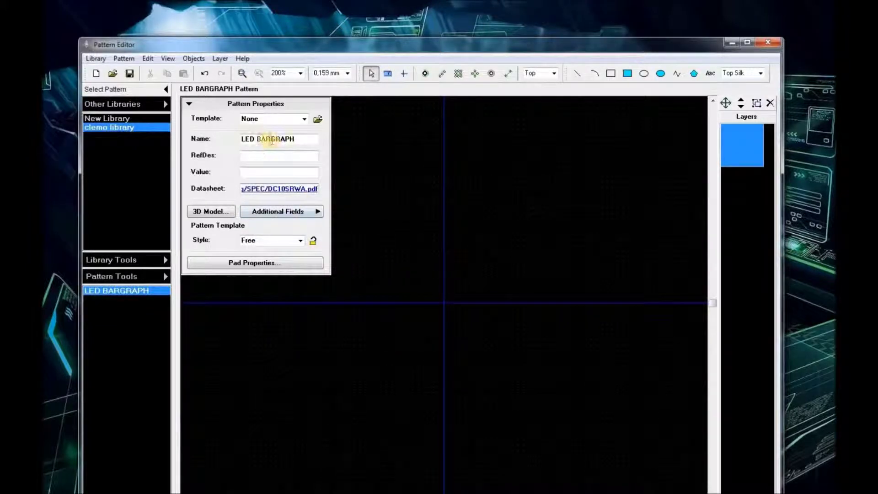
{"action": "left_click", "coordinate": [747, 43]}
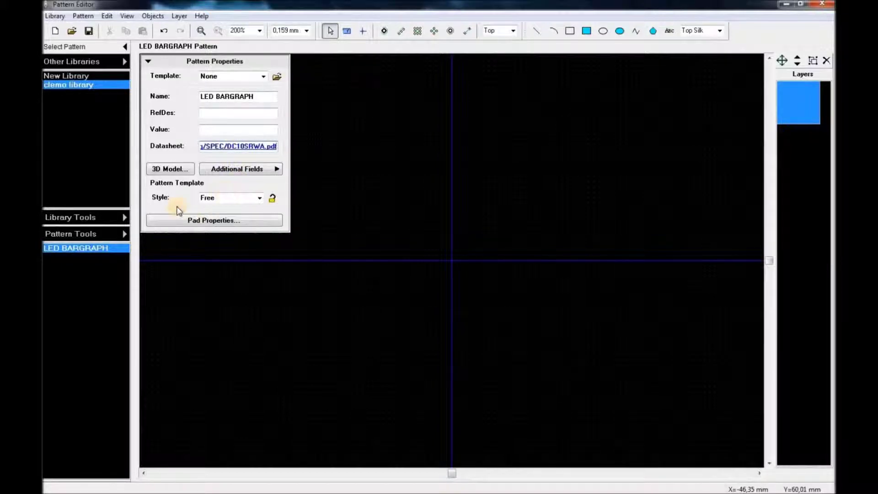
Step: Choose the Lines pad template style and zoom in on the two pad rows
{"action": "left_click", "coordinate": [260, 199]}
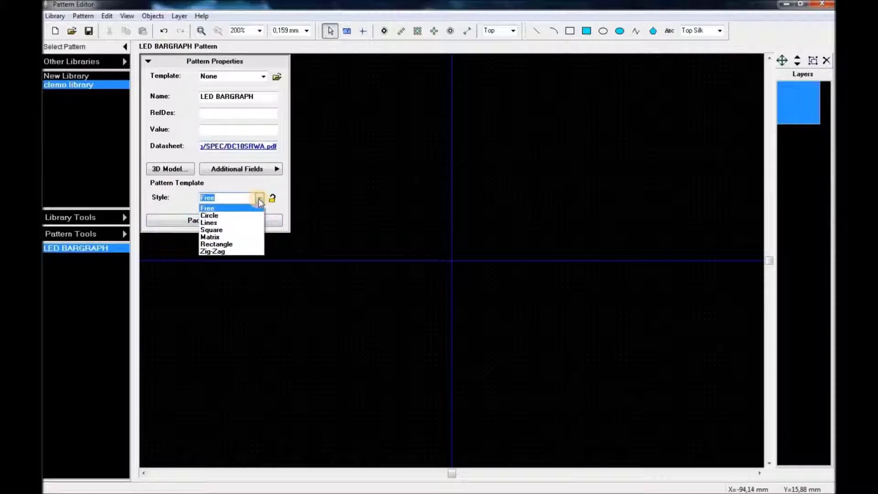
{"action": "left_click", "coordinate": [231, 223]}
{"action": "scroll", "coordinate": [444, 262], "scroll_direction": "up", "scroll_amount": 1}
{"action": "scroll", "coordinate": [443, 262], "scroll_direction": "up", "scroll_amount": 3}
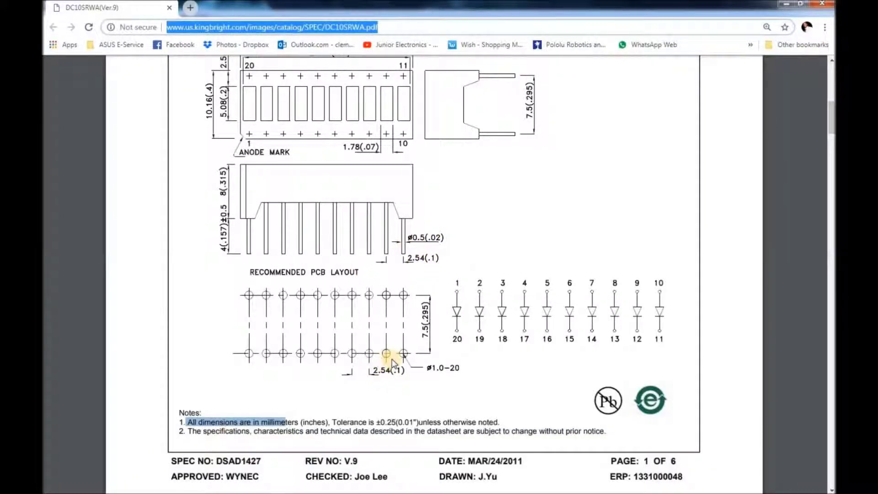
Step: Check the datasheet's recommended PCB layout, then minimize Chrome
{"action": "left_click", "coordinate": [366, 370]}
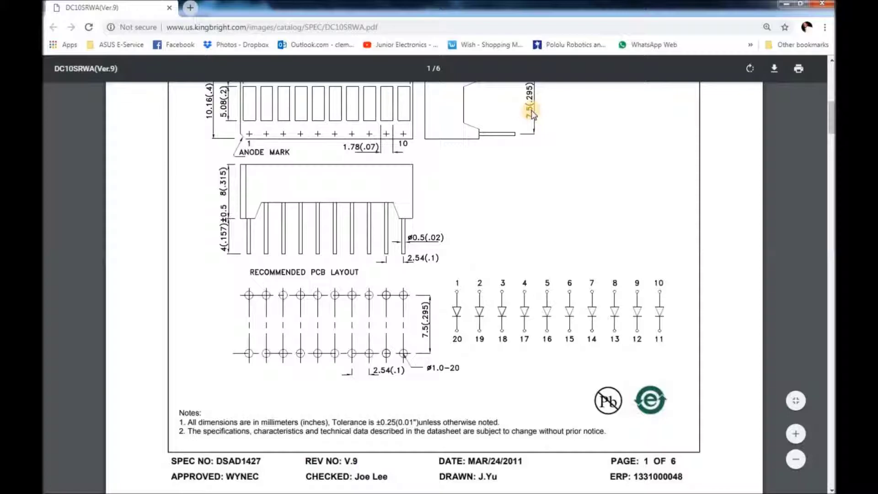
{"action": "left_click", "coordinate": [786, 3]}
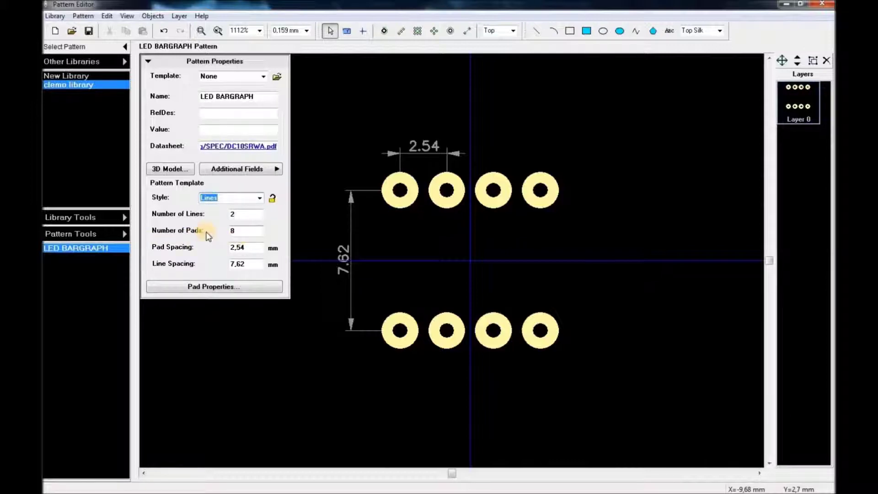
Step: Change the pattern's Number of Pads to 20, giving ten pads per line
{"action": "double_click", "coordinate": [239, 234]}
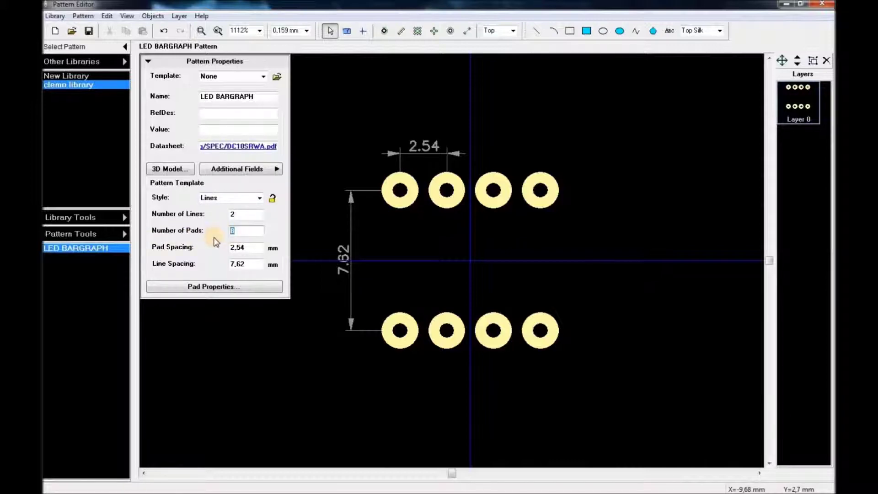
{"action": "type", "text": "10"}
{"action": "key", "text": "Tab"}
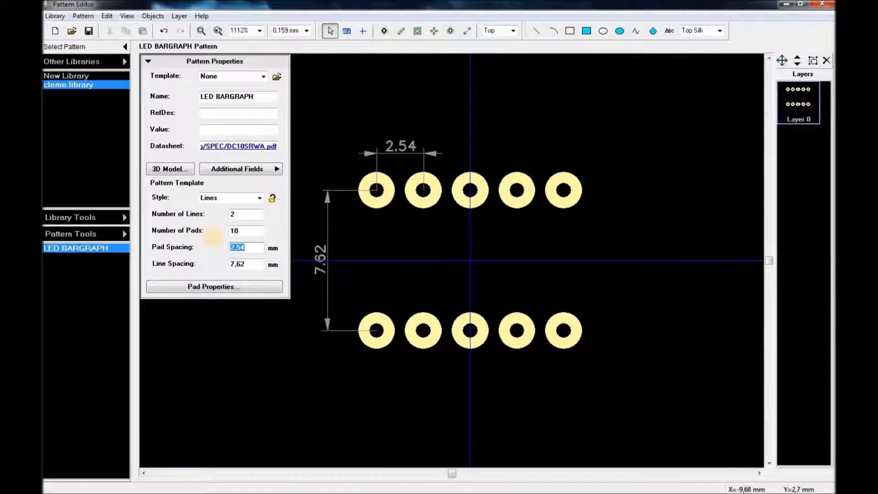
{"action": "double_click", "coordinate": [250, 231]}
{"action": "type", "text": "2"}
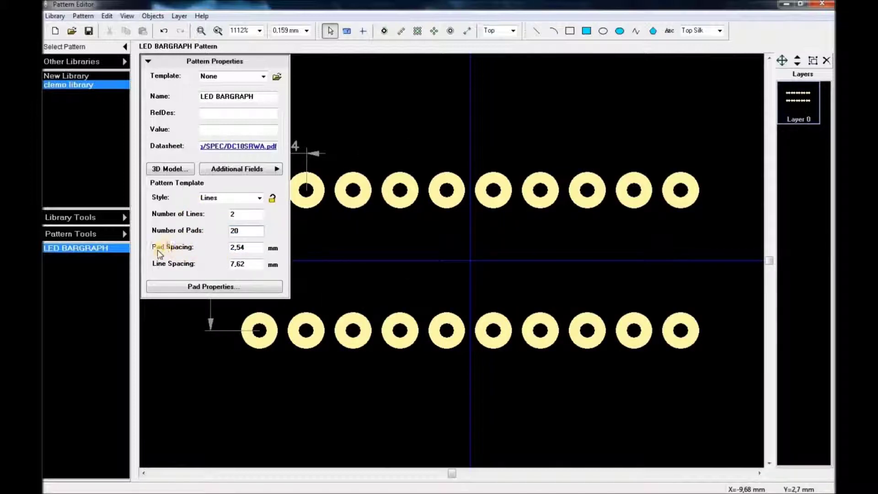
{"action": "key", "text": "Tab"}
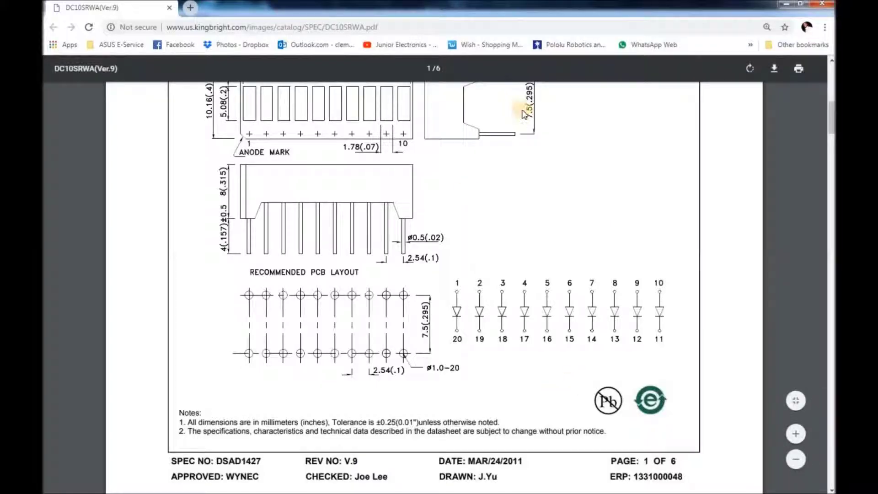
Step: Scroll the datasheet PDF up and minimize Chrome to return to the pattern
{"action": "scroll", "coordinate": [532, 112], "scroll_direction": "up", "scroll_amount": 7}
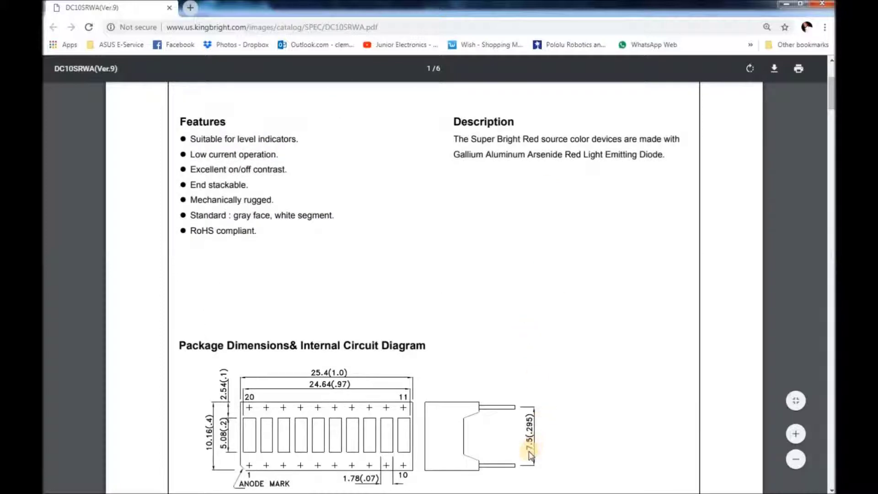
{"action": "left_click", "coordinate": [788, 5]}
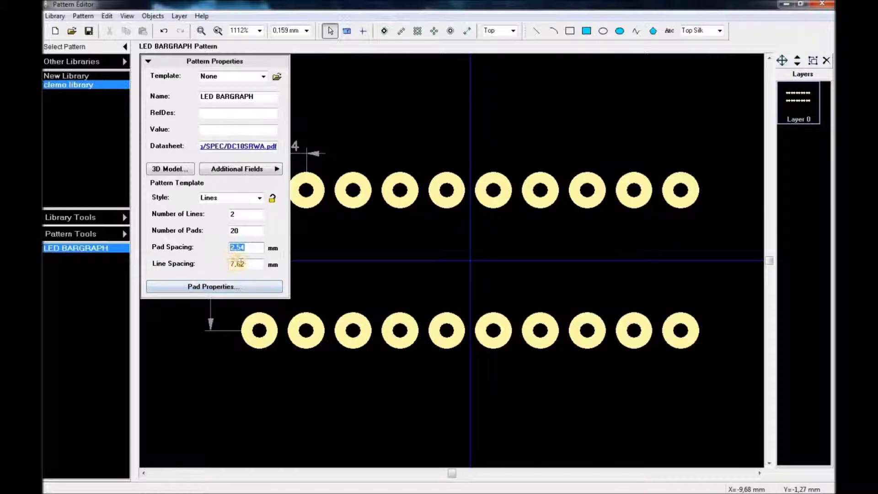
Step: Set line spacing to 7,5 mm, recenter the pad rows, and open Pad Properties
{"action": "key", "text": "BackSpace"}
{"action": "key", "text": "BackSpace"}
{"action": "key", "text": "BackSpace"}
{"action": "type", "text": ",54"}
{"action": "key", "text": "BackSpace"}
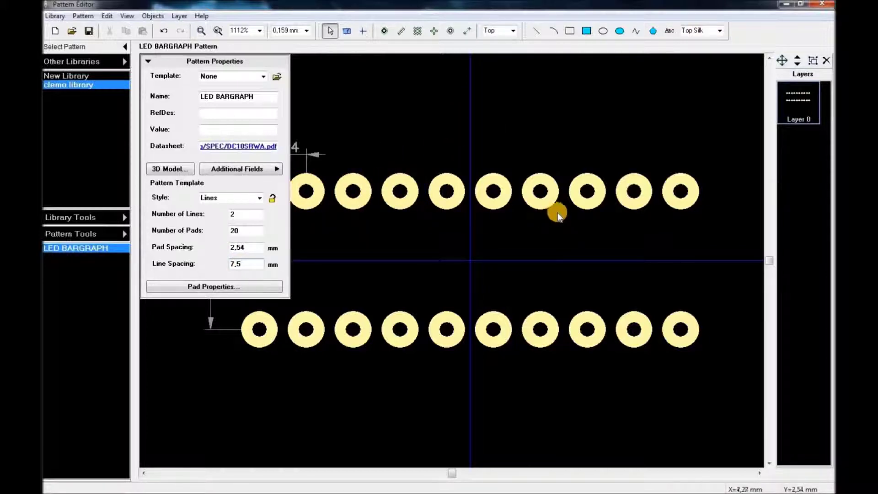
{"action": "scroll", "coordinate": [378, 247], "scroll_direction": "down", "scroll_amount": 1}
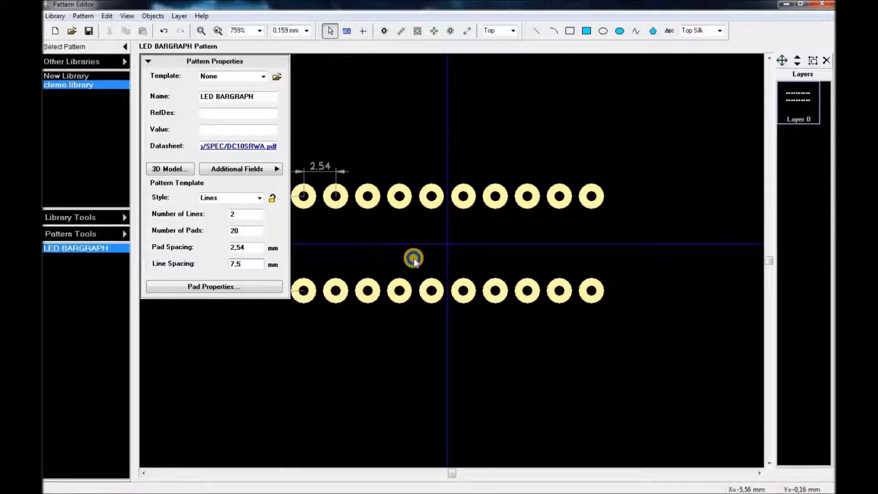
{"action": "right_click_drag", "start_coordinate": [414, 257], "coordinate": [443, 252]}
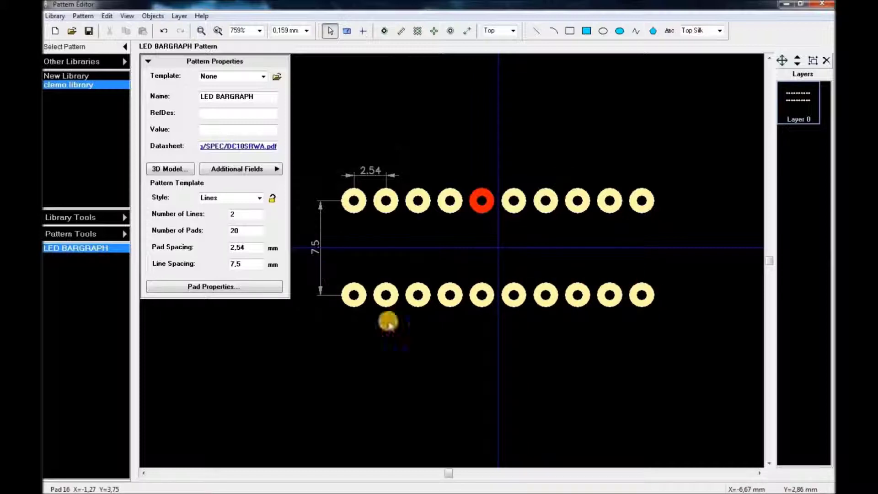
{"action": "left_click", "coordinate": [231, 288]}
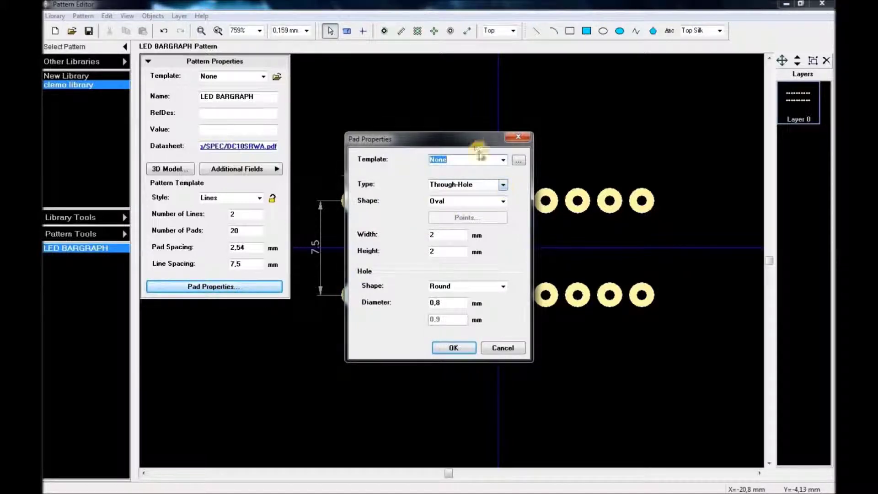
{"action": "left_click_drag", "start_coordinate": [475, 134], "coordinate": [240, 154]}
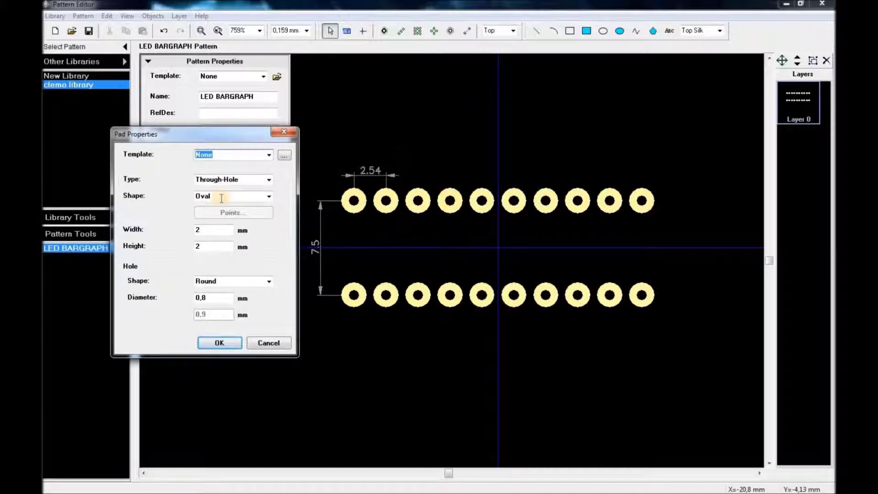
{"action": "left_click", "coordinate": [269, 179]}
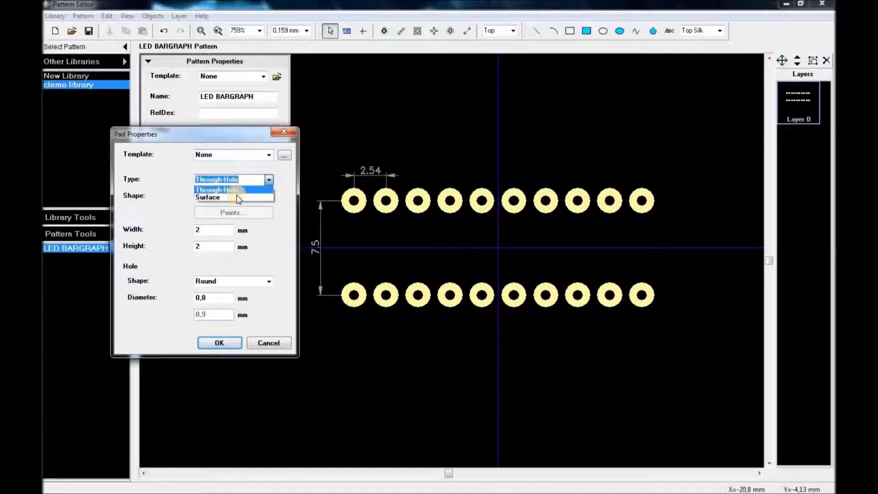
{"action": "left_click", "coordinate": [219, 196]}
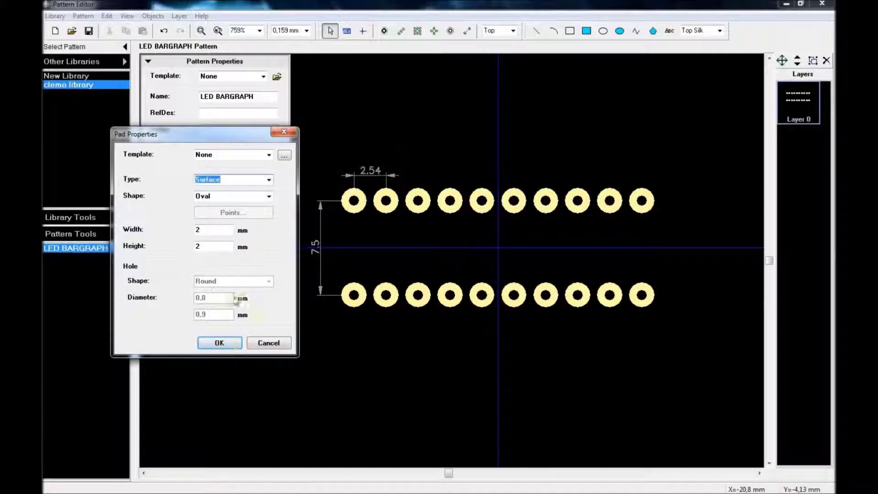
{"action": "left_click", "coordinate": [270, 180]}
{"action": "left_click", "coordinate": [232, 189]}
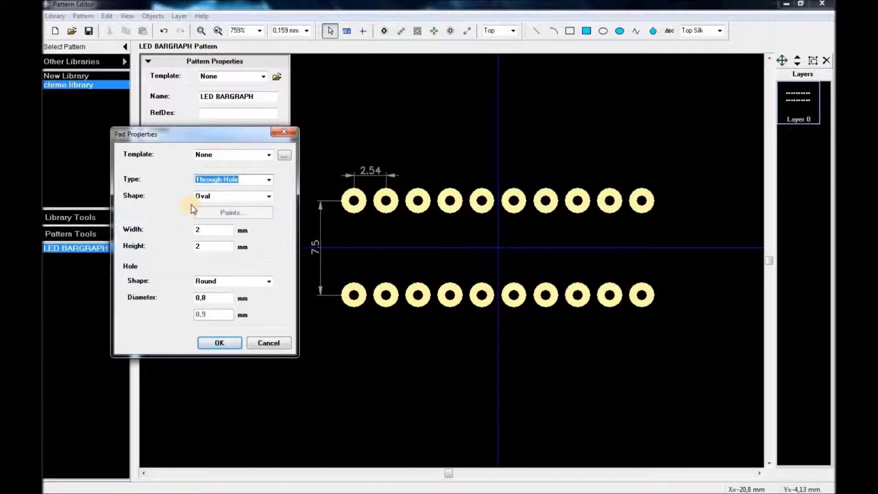
{"action": "left_click", "coordinate": [220, 343]}
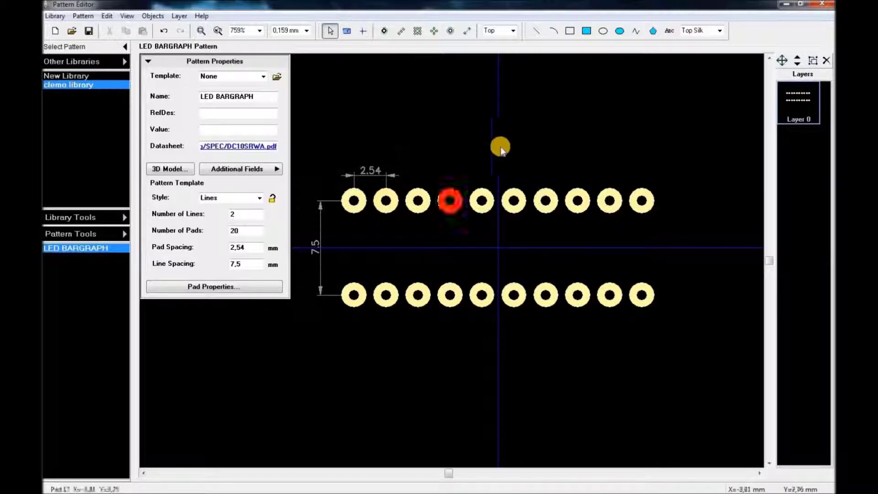
Step: Draw rectangles near pad 1, then delete the unwanted second rectangle
{"action": "left_click", "coordinate": [570, 31]}
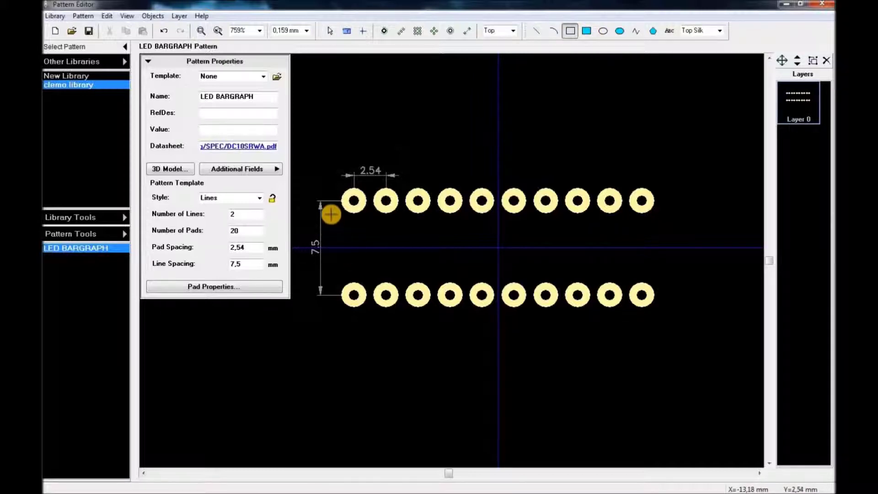
{"action": "left_click", "coordinate": [330, 213]}
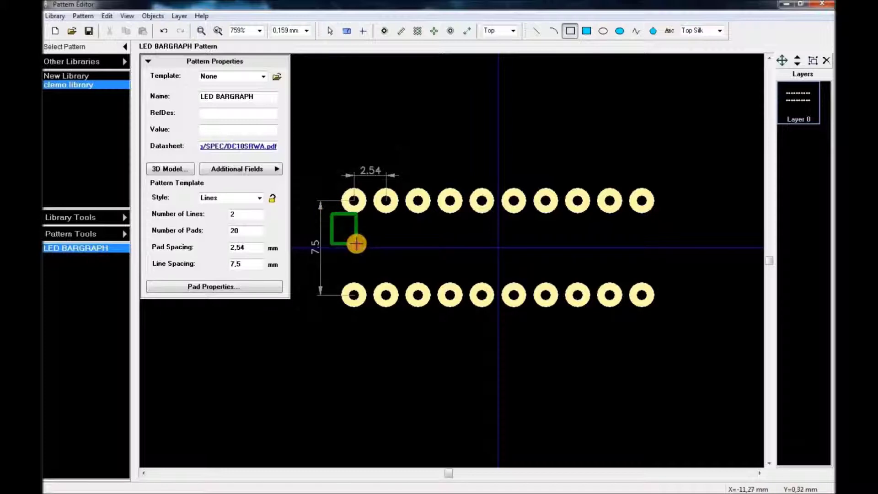
{"action": "left_click", "coordinate": [348, 234]}
{"action": "left_click", "coordinate": [348, 234]}
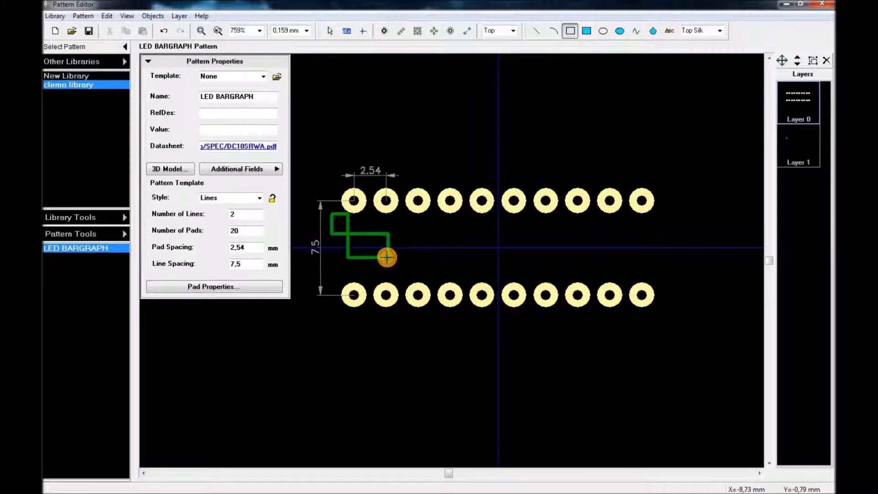
{"action": "left_click", "coordinate": [388, 257]}
{"action": "right_click", "coordinate": [388, 258]}
{"action": "right_click", "coordinate": [388, 257]}
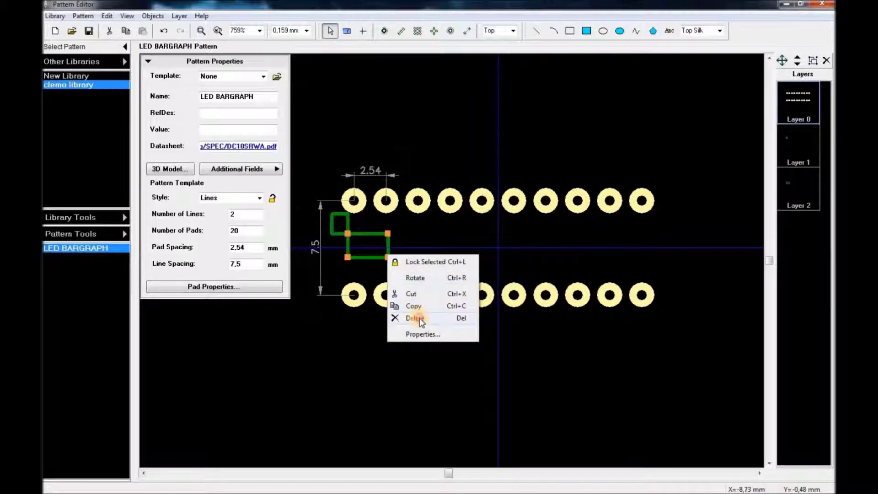
{"action": "left_click", "coordinate": [417, 318]}
Step: Stretch the remaining rectangle across the gap between the two pad rows
{"action": "left_click", "coordinate": [346, 235]}
{"action": "left_click_drag", "start_coordinate": [347, 235], "coordinate": [658, 280]}
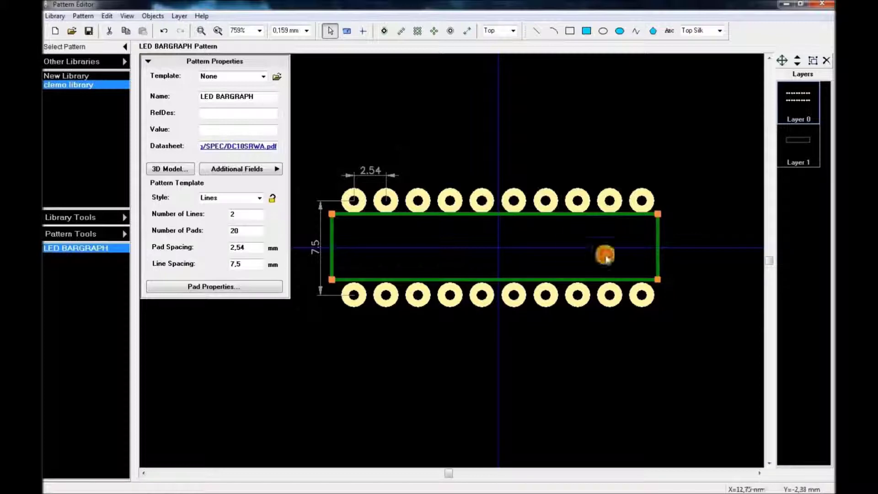
{"action": "left_click_drag", "start_coordinate": [659, 212], "coordinate": [661, 216]}
{"action": "left_click", "coordinate": [685, 226]}
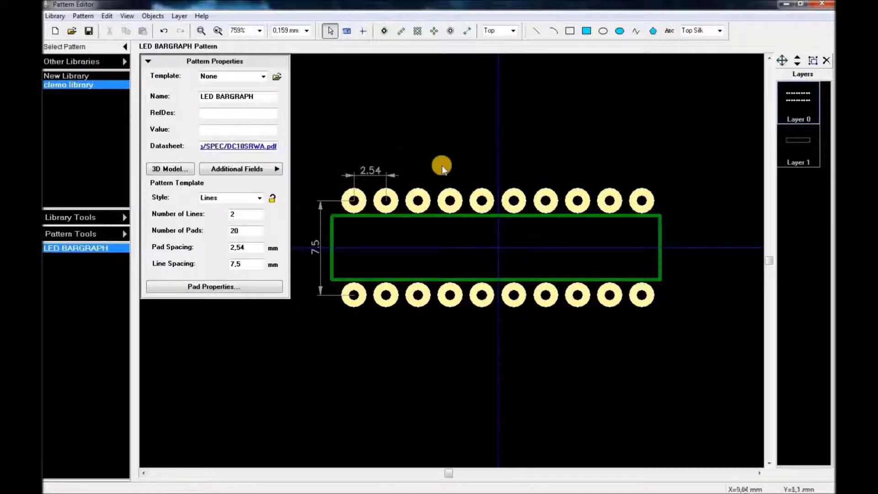
{"action": "mouse_move", "coordinate": [355, 296]}
{"action": "left_mouse_down"}
{"action": "mouse_move", "coordinate": [386, 294]}
{"action": "mouse_move", "coordinate": [353, 295]}
{"action": "left_mouse_up"}
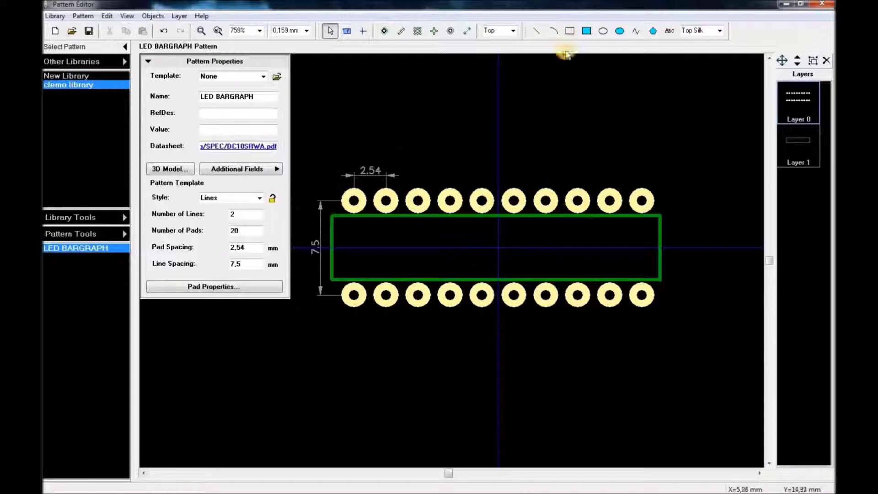
Step: Place a small circle inside the outline's lower-left corner as the pin-1 marker
{"action": "left_click", "coordinate": [604, 30]}
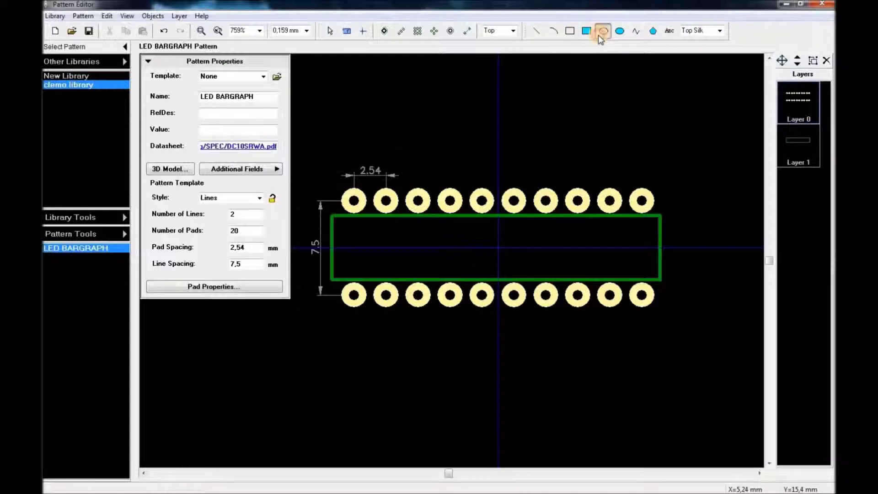
{"action": "left_click", "coordinate": [346, 279]}
{"action": "key", "text": "Escape"}
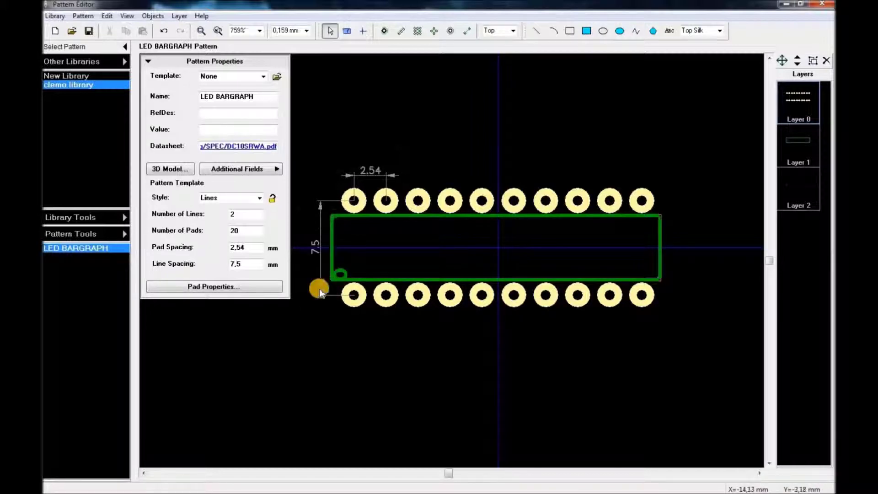
{"action": "scroll", "coordinate": [330, 277], "scroll_direction": "up", "scroll_amount": 5}
{"action": "left_click_drag", "start_coordinate": [359, 254], "coordinate": [348, 268]}
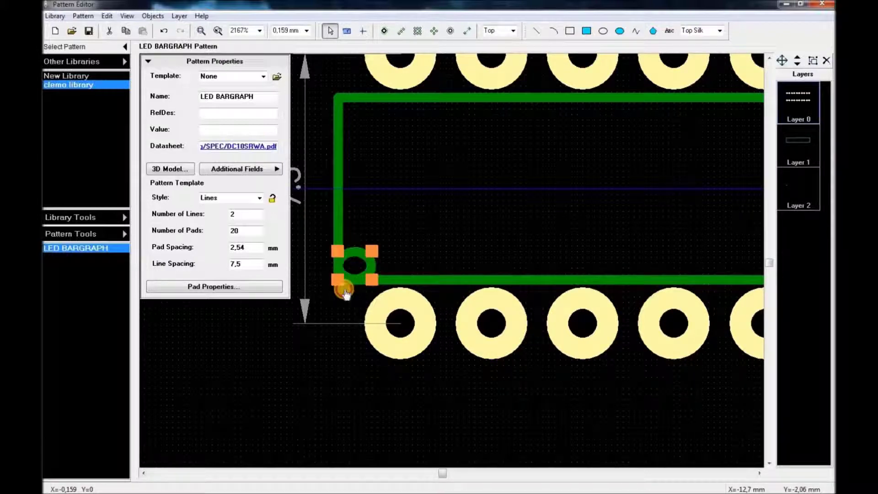
{"action": "left_click", "coordinate": [324, 317]}
{"action": "scroll", "coordinate": [396, 239], "scroll_direction": "down", "scroll_amount": 6}
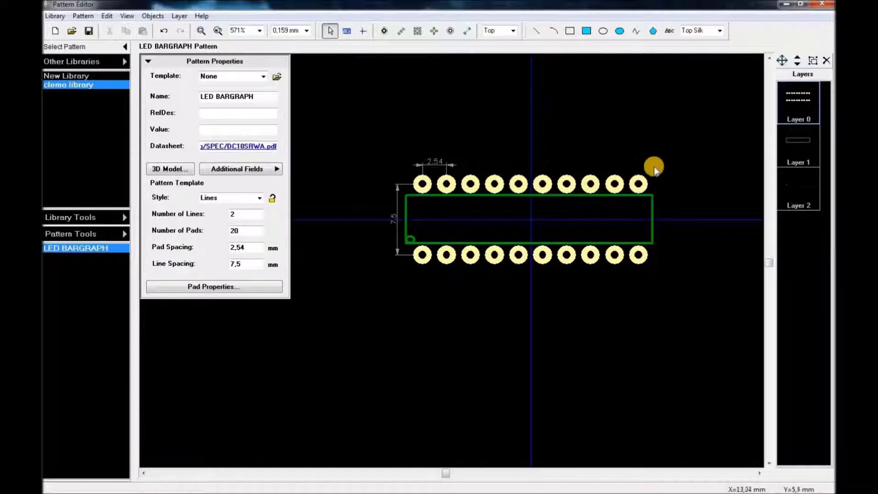
{"action": "scroll", "coordinate": [648, 154], "scroll_direction": "up", "scroll_amount": 1}
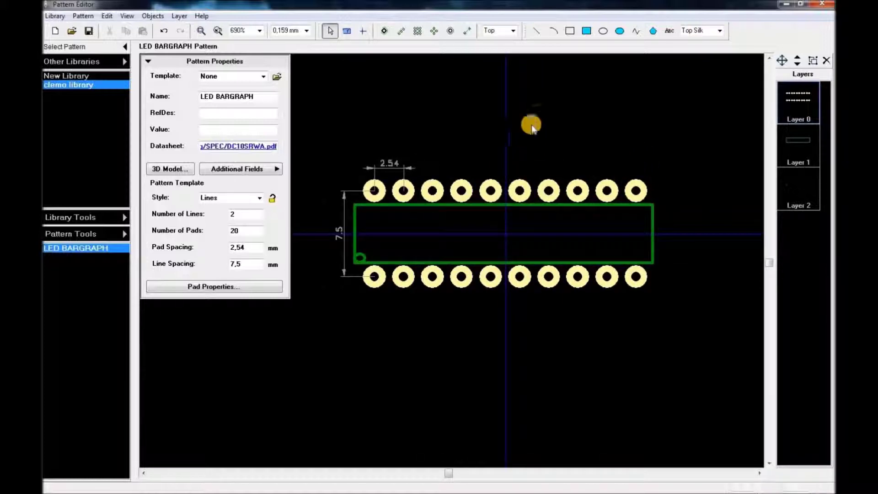
{"action": "left_click", "coordinate": [570, 33]}
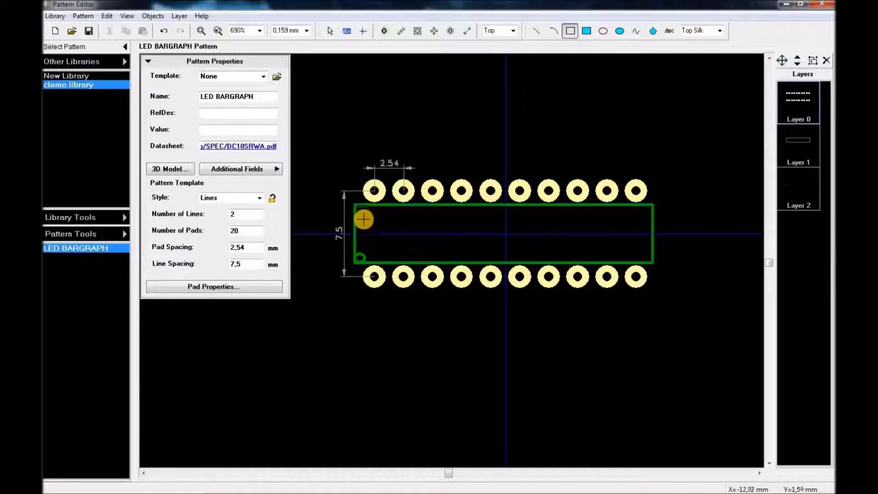
Step: Draw the first four narrow LED segment bars inside the body outline
{"action": "scroll", "coordinate": [363, 216], "scroll_direction": "up", "scroll_amount": 2}
{"action": "left_click", "coordinate": [380, 212]}
{"action": "left_click", "coordinate": [398, 283]}
{"action": "left_click", "coordinate": [424, 213]}
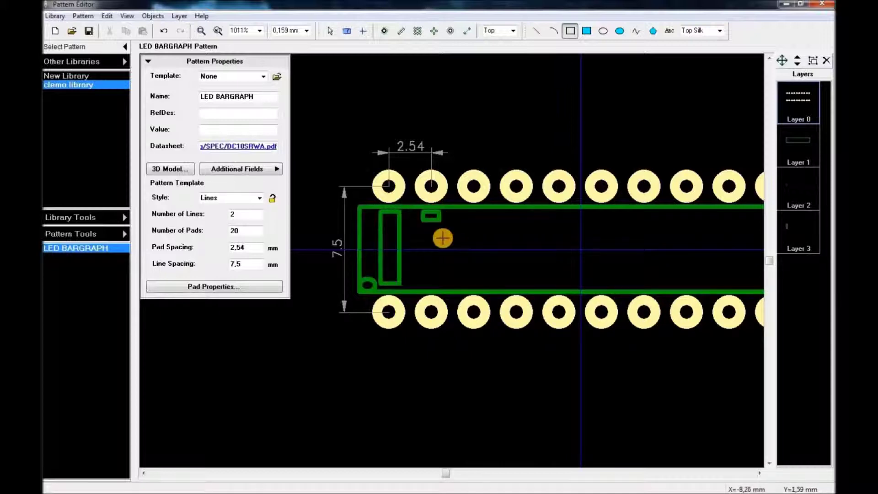
{"action": "left_click", "coordinate": [440, 283]}
{"action": "left_click", "coordinate": [463, 213]}
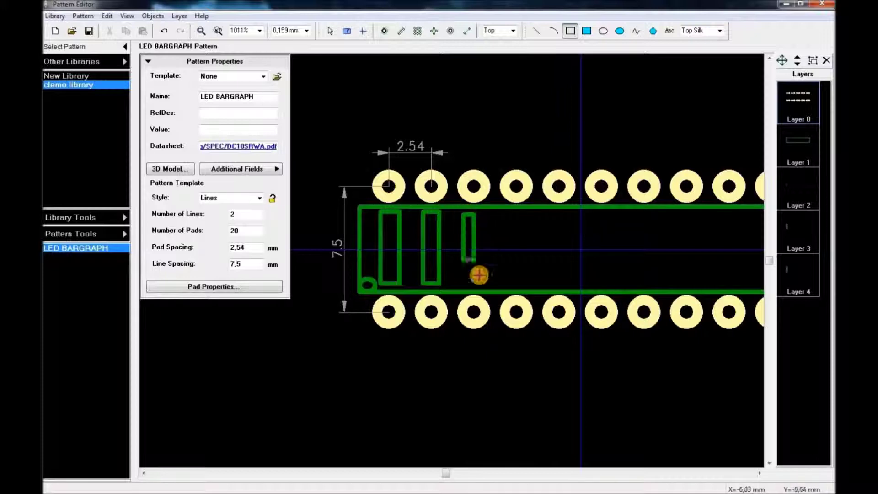
{"action": "left_click", "coordinate": [483, 287]}
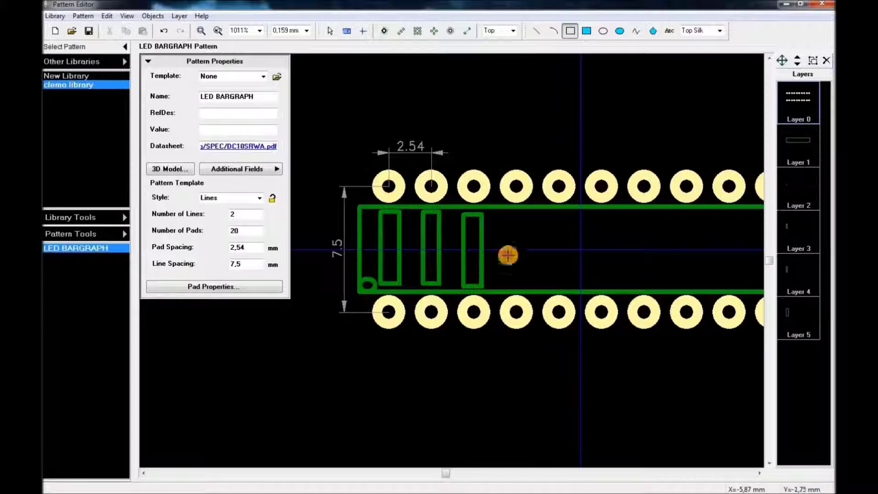
{"action": "left_click", "coordinate": [508, 213]}
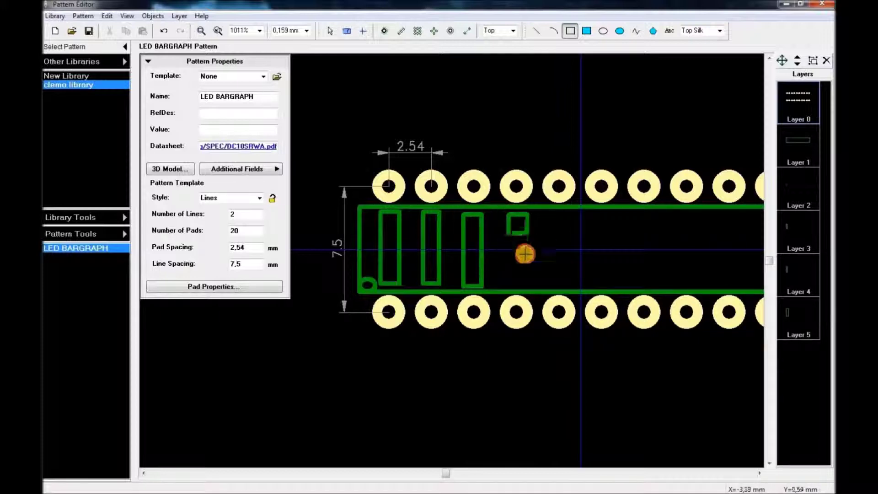
{"action": "left_click", "coordinate": [525, 286]}
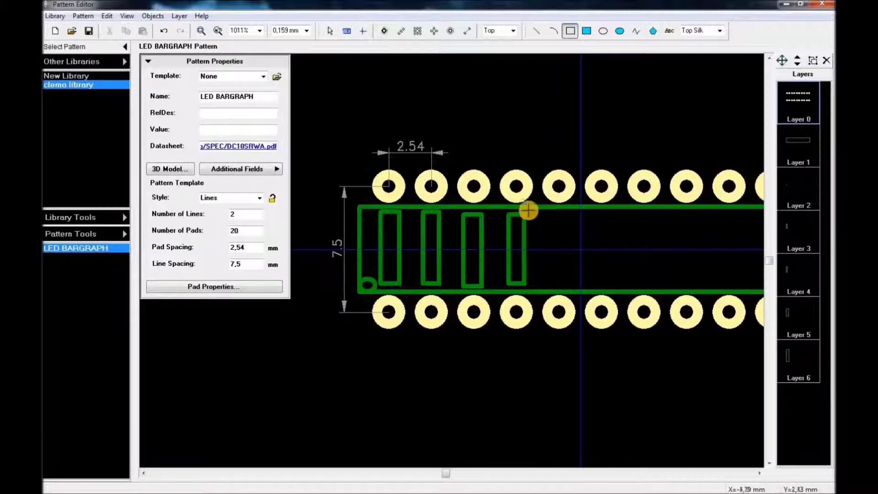
Step: Draw segment bars five through ten to complete the row of ten
{"action": "right_click_drag", "start_coordinate": [578, 235], "coordinate": [505, 209]}
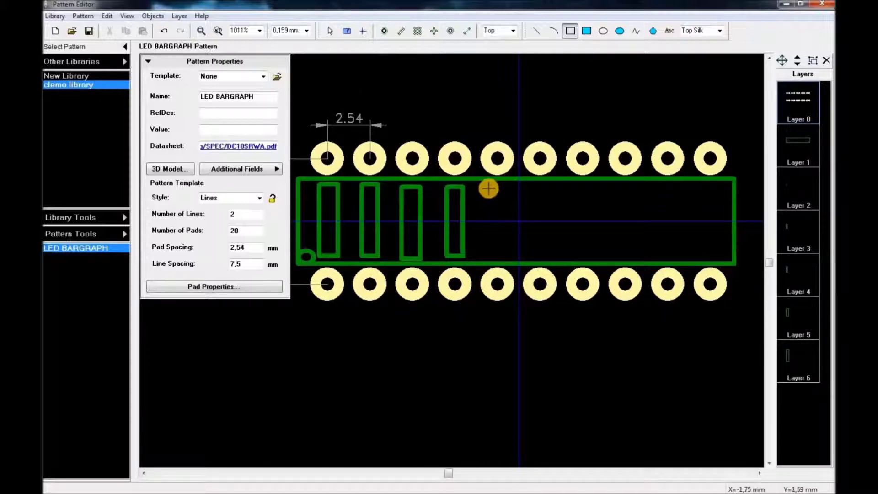
{"action": "left_click", "coordinate": [490, 184]}
{"action": "left_click", "coordinate": [505, 259]}
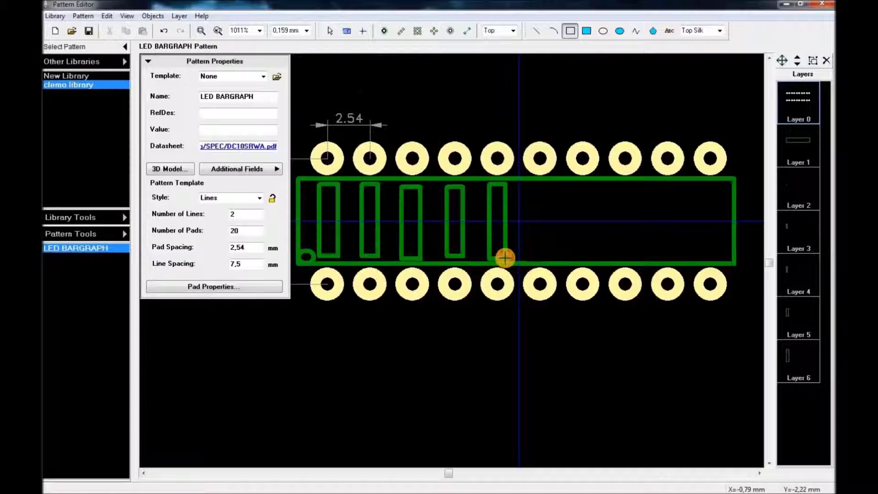
{"action": "left_click", "coordinate": [530, 186]}
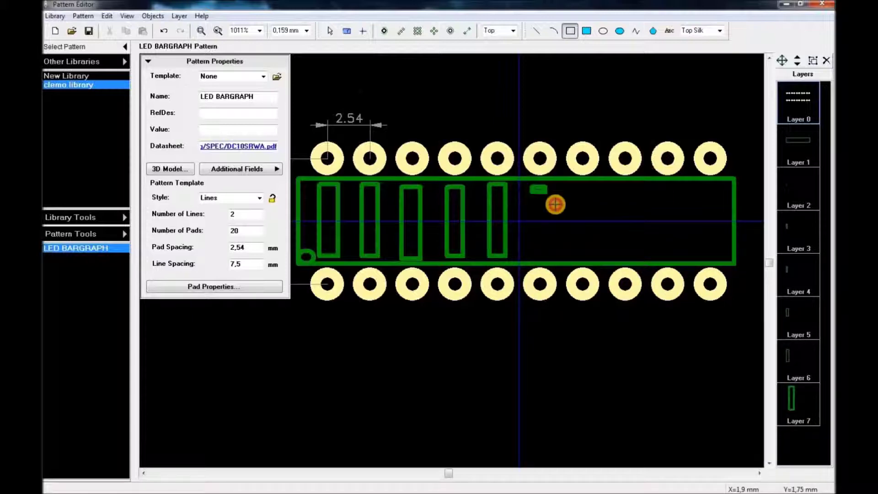
{"action": "left_click", "coordinate": [552, 258]}
{"action": "left_click", "coordinate": [575, 185]}
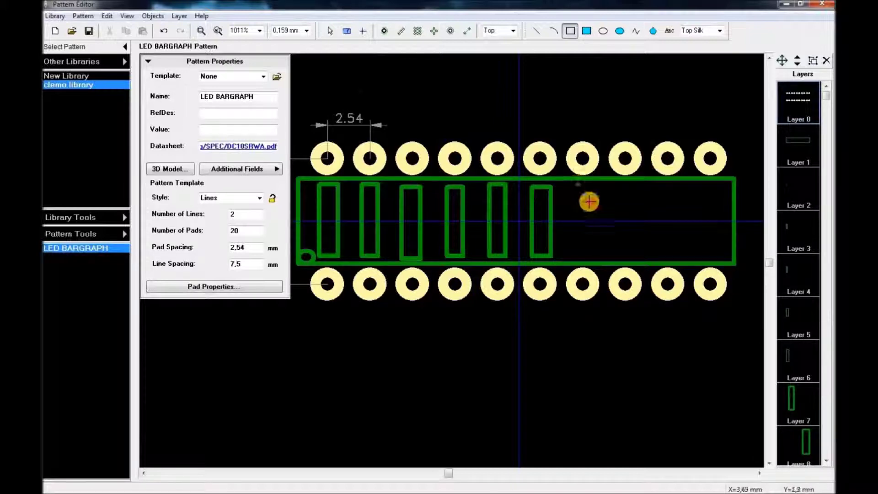
{"action": "left_click", "coordinate": [593, 259]}
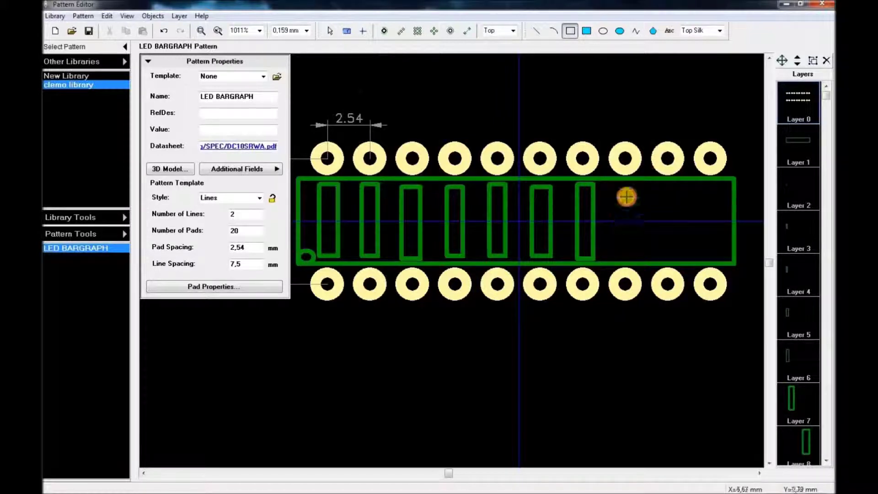
{"action": "left_click", "coordinate": [616, 185]}
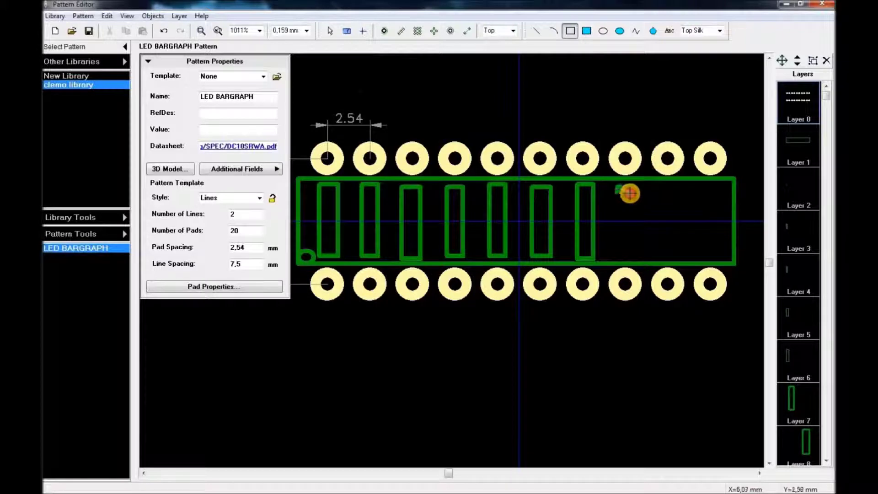
{"action": "left_click", "coordinate": [634, 256]}
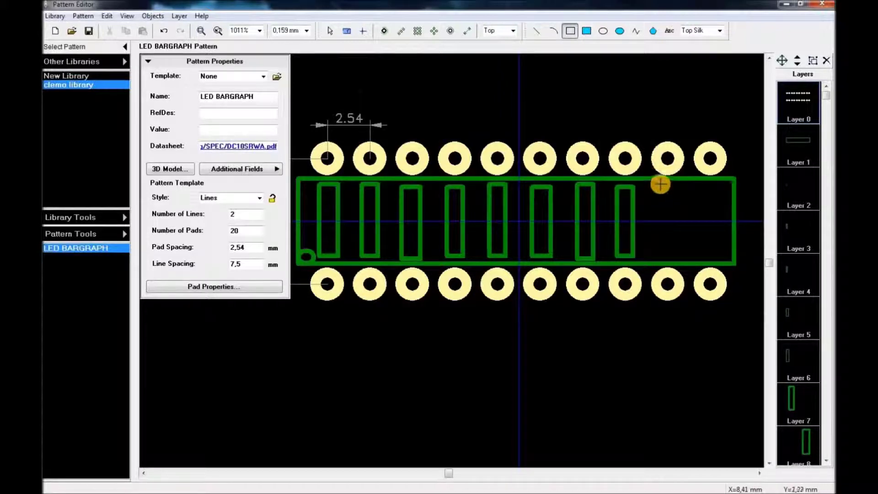
{"action": "left_click", "coordinate": [661, 184]}
{"action": "left_click", "coordinate": [676, 256]}
{"action": "left_click", "coordinate": [703, 184]}
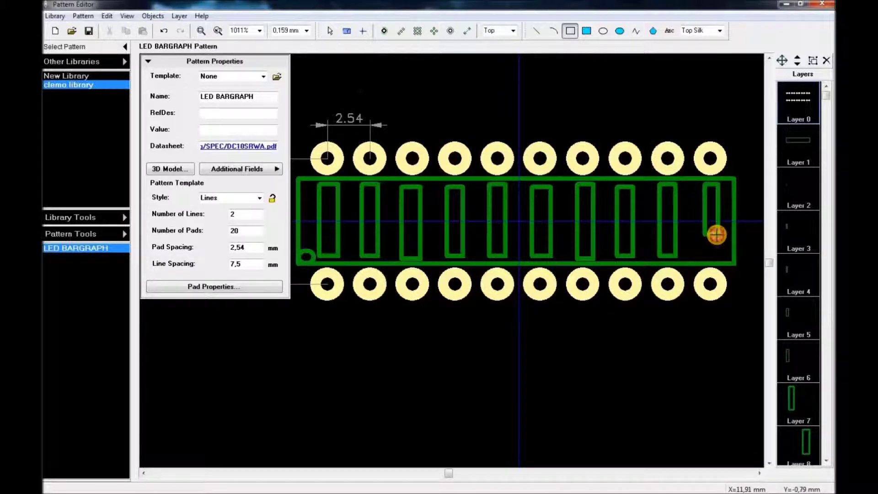
{"action": "left_click", "coordinate": [719, 255]}
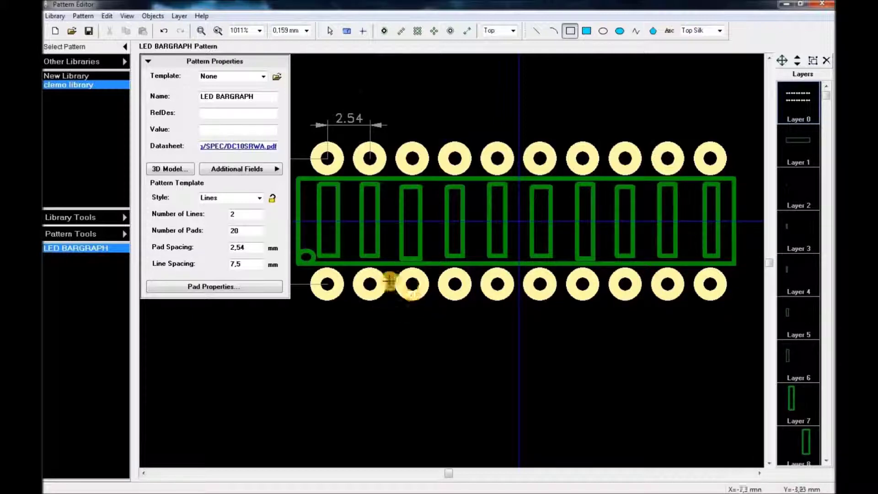
Step: Move the third bar up one grid step and raise the sixth bar's top edge
{"action": "key", "text": "Escape"}
{"action": "left_click", "coordinate": [410, 257]}
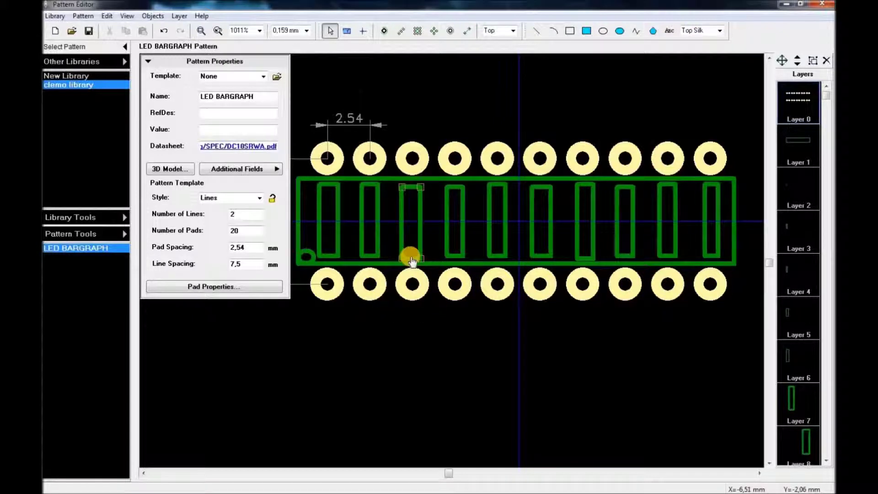
{"action": "left_click_drag", "start_coordinate": [412, 260], "coordinate": [411, 258]}
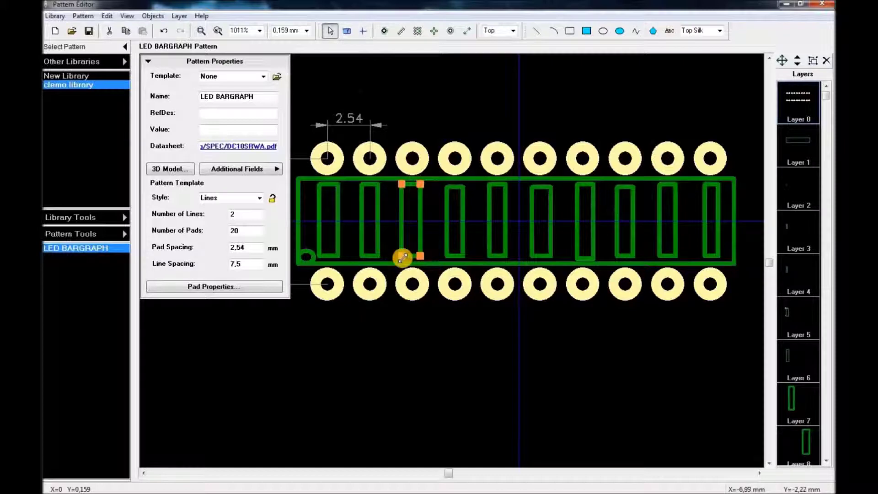
{"action": "left_click", "coordinate": [384, 252]}
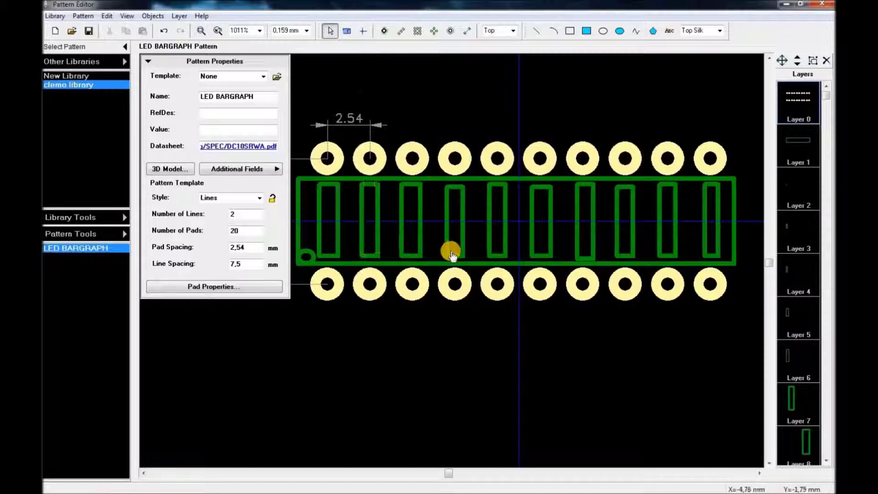
{"action": "left_click", "coordinate": [503, 185]}
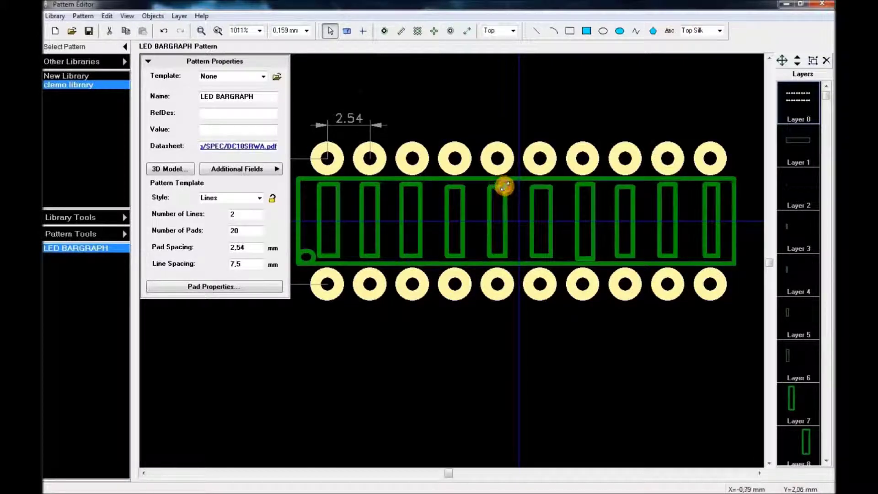
{"action": "left_click", "coordinate": [547, 188]}
{"action": "left_click_drag", "start_coordinate": [547, 188], "coordinate": [539, 186]}
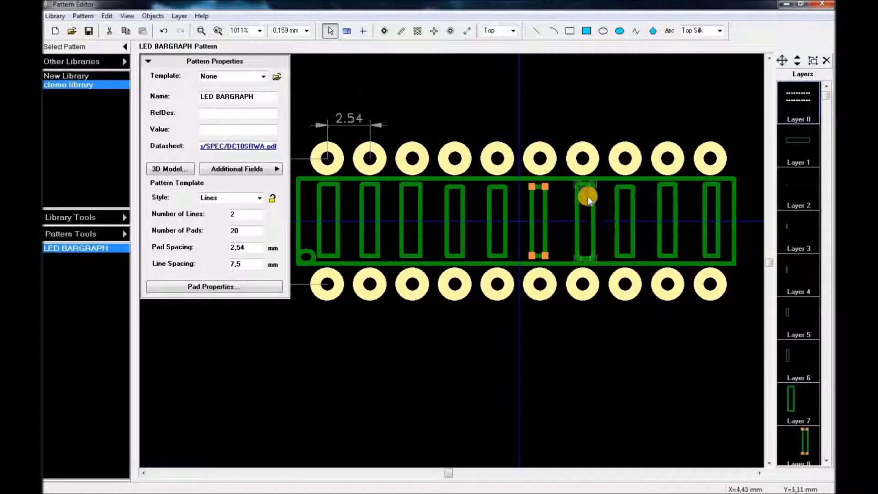
Step: Align the seventh bar's bottom edge, check the remaining bars, and bring up the datasheet
{"action": "left_click", "coordinate": [589, 184]}
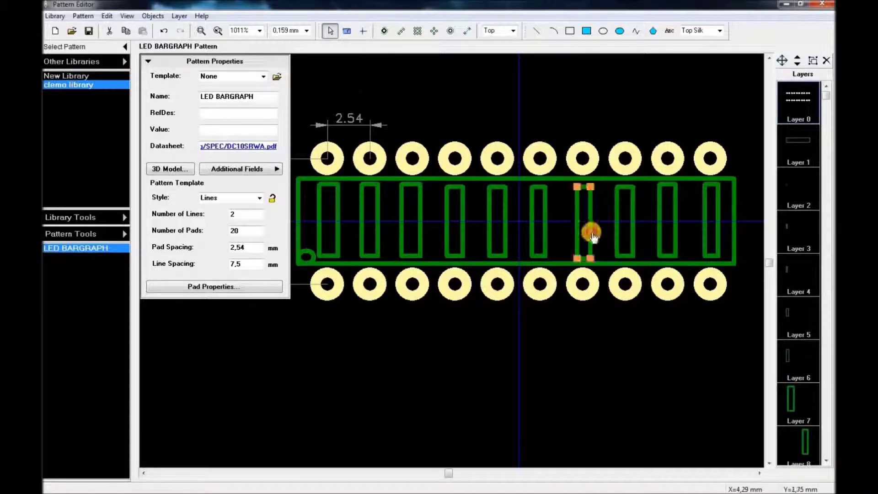
{"action": "left_click_drag", "start_coordinate": [586, 258], "coordinate": [587, 257]}
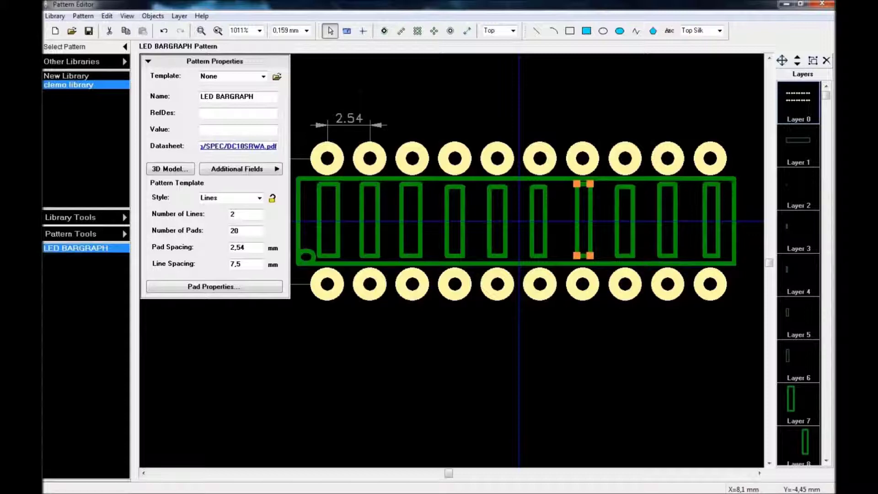
{"action": "left_click", "coordinate": [675, 179]}
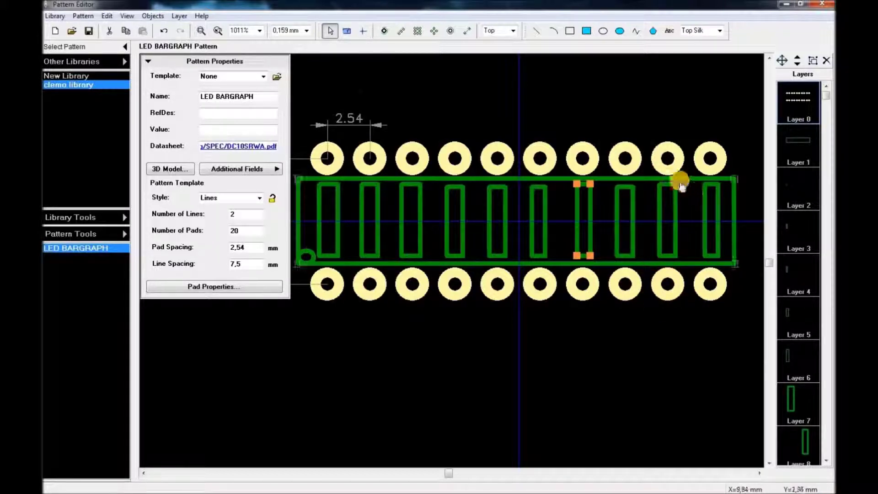
{"action": "left_click", "coordinate": [673, 185]}
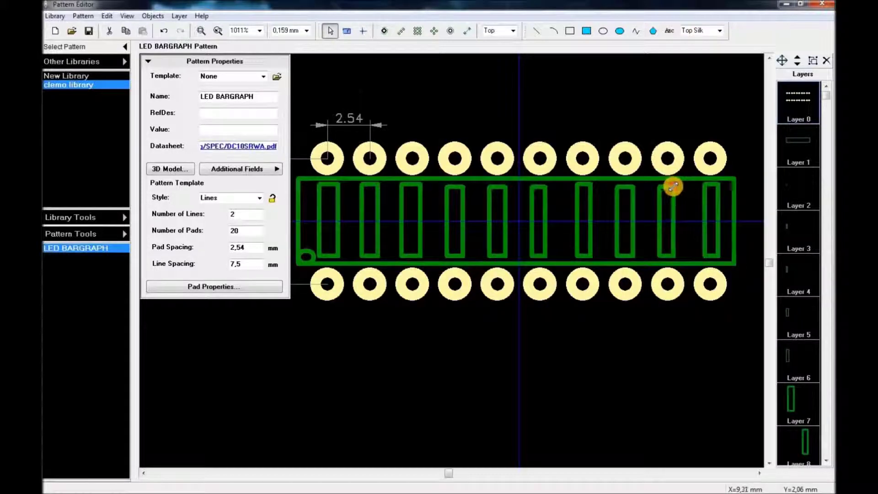
{"action": "left_click", "coordinate": [719, 187]}
{"action": "left_click", "coordinate": [535, 340]}
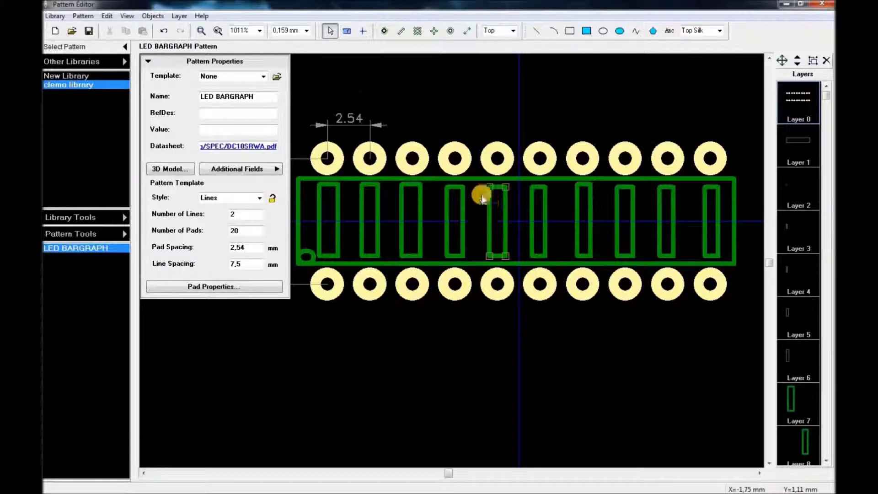
{"action": "left_click", "coordinate": [558, 225]}
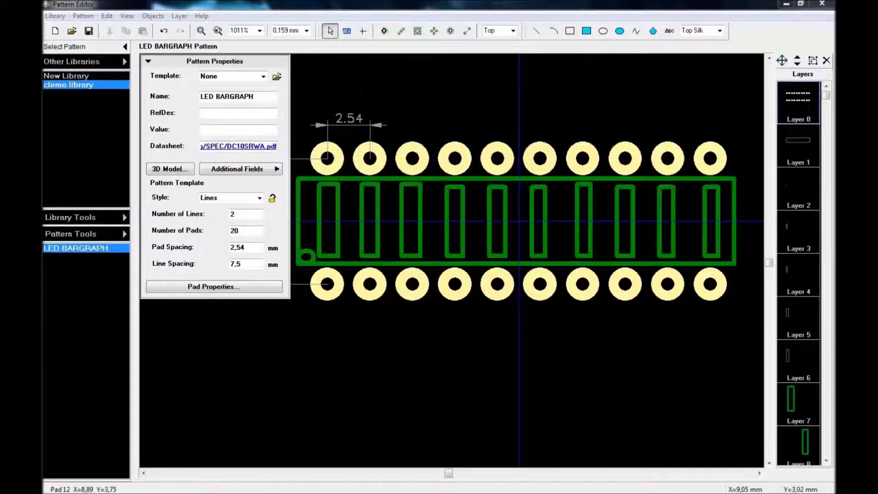
{"action": "key", "text": "alt+Tab"}
Step: Save the pattern library over LED BARGRAPH.lib, confirming the replacement
{"action": "scroll", "coordinate": [442, 303], "scroll_direction": "down", "scroll_amount": 4}
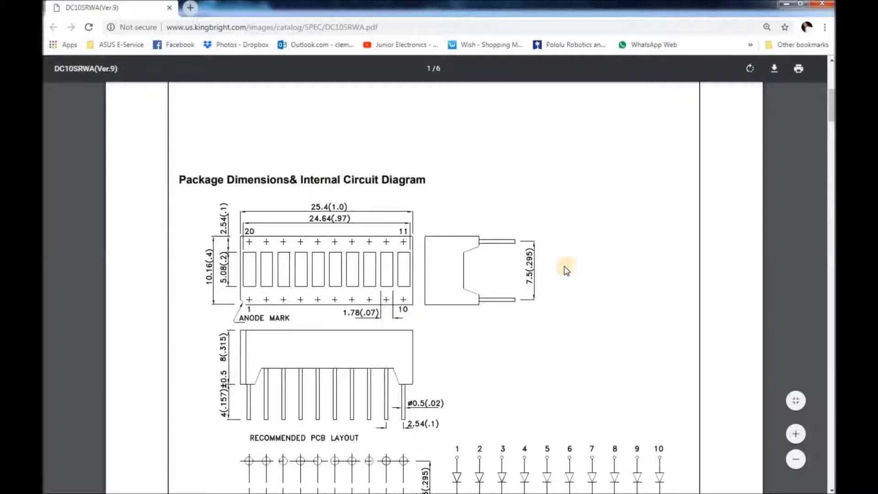
{"action": "left_click", "coordinate": [787, 4]}
{"action": "left_click", "coordinate": [452, 87]}
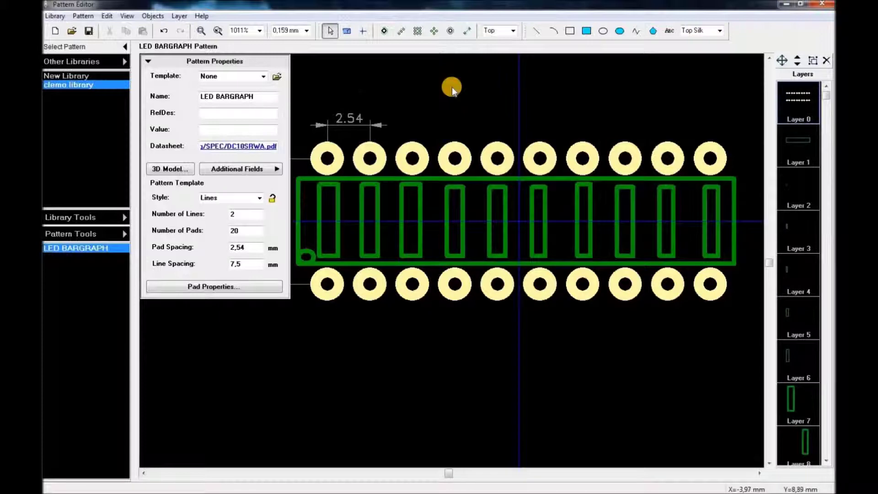
{"action": "scroll", "coordinate": [522, 111], "scroll_direction": "down", "scroll_amount": 1}
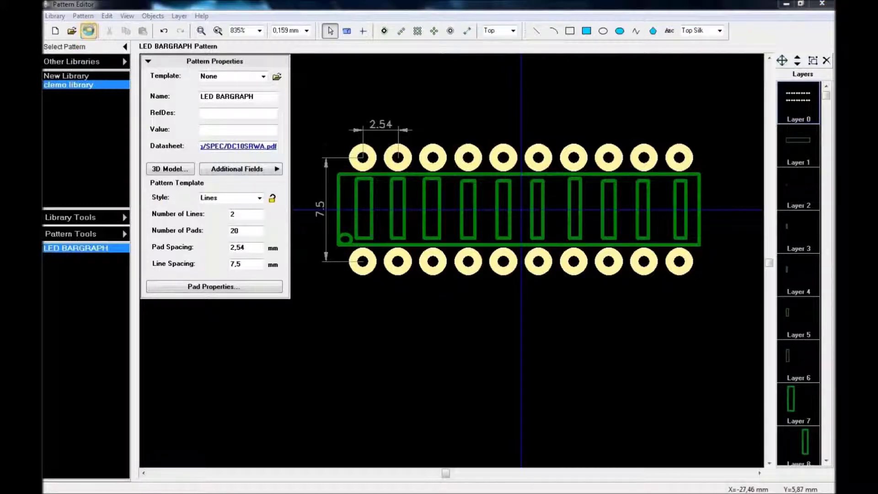
{"action": "left_click", "coordinate": [89, 31]}
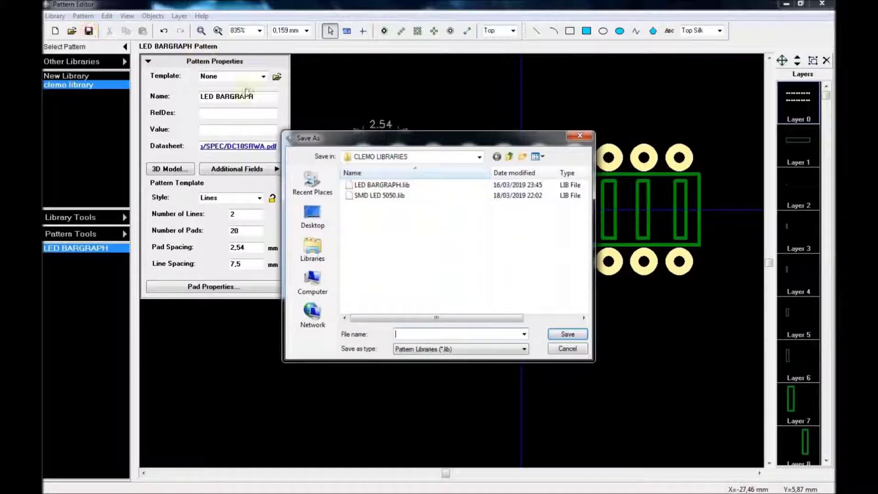
{"action": "left_click", "coordinate": [403, 185]}
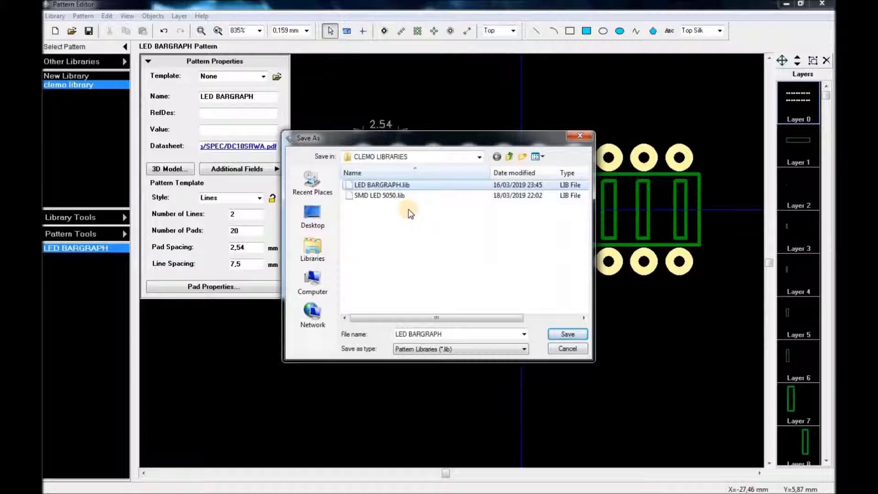
{"action": "left_click", "coordinate": [388, 185]}
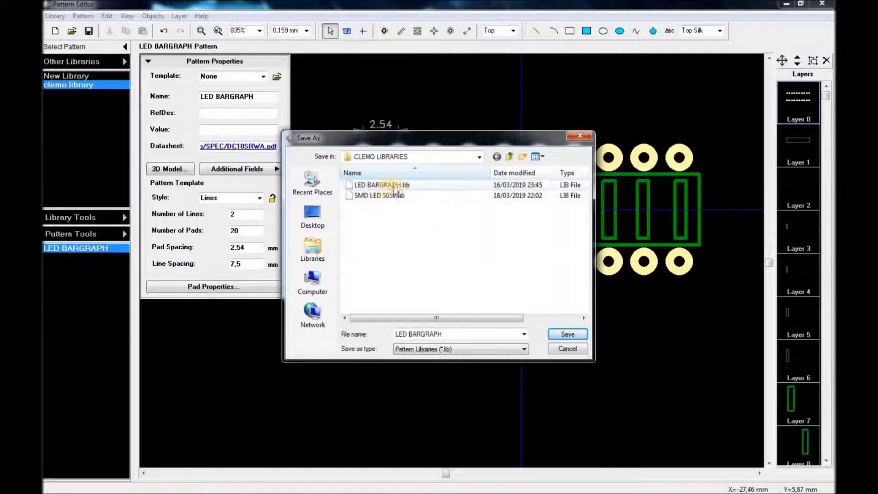
{"action": "left_click", "coordinate": [389, 185]}
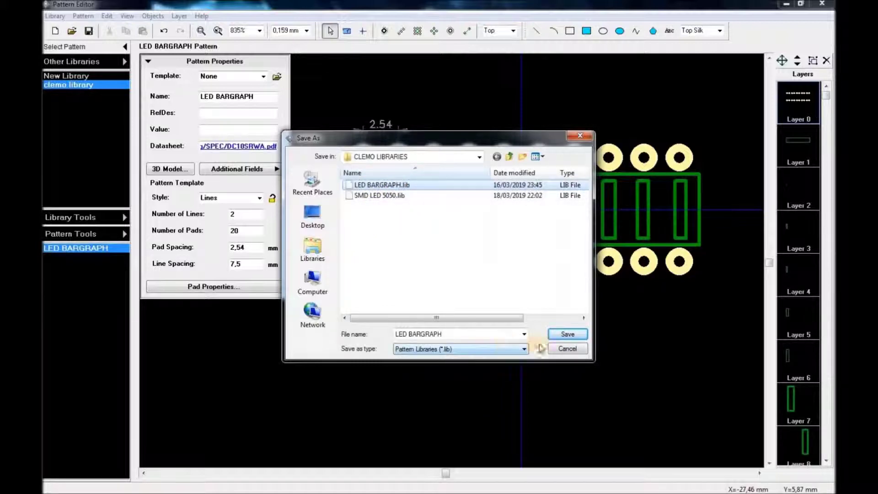
{"action": "left_click", "coordinate": [566, 335]}
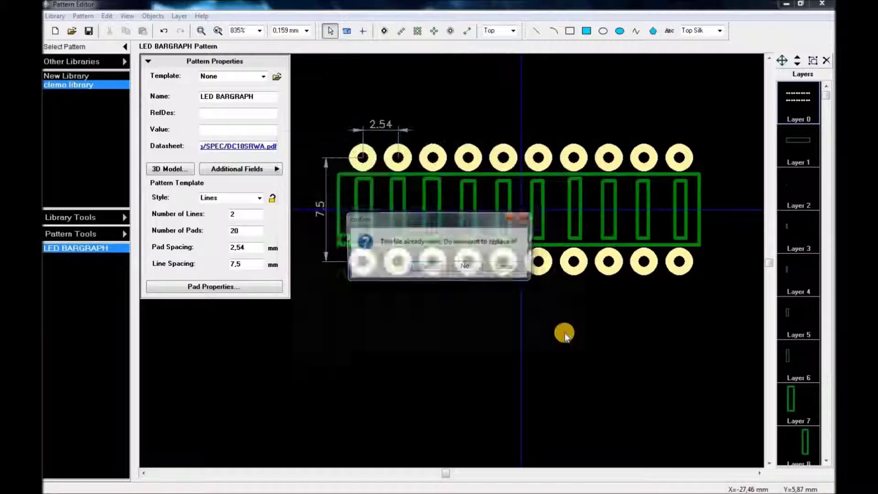
{"action": "left_click", "coordinate": [426, 268]}
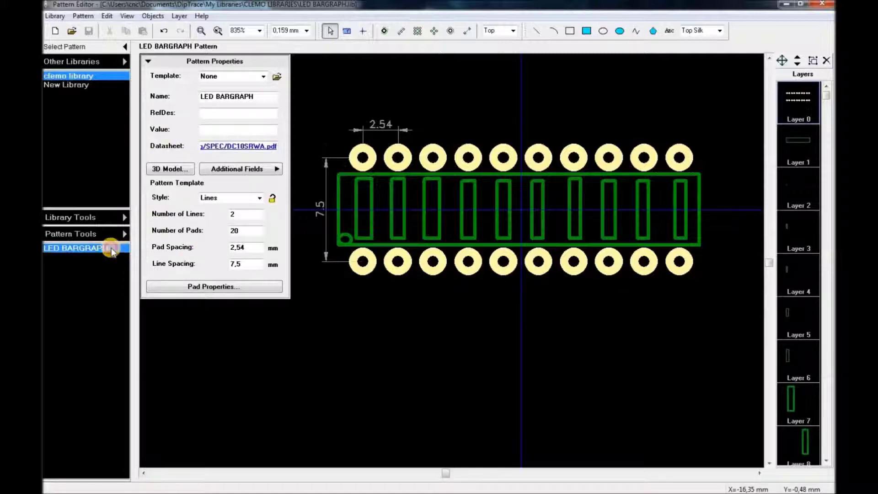
Step: Open and dismiss Pad Properties unchanged, then close Pattern Editor
{"action": "left_click", "coordinate": [246, 288]}
{"action": "left_click", "coordinate": [224, 343]}
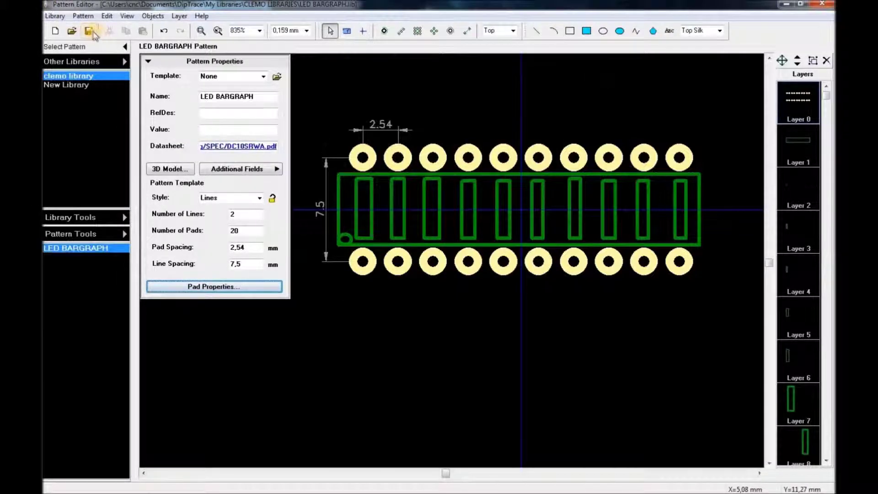
{"action": "left_click", "coordinate": [822, 3]}
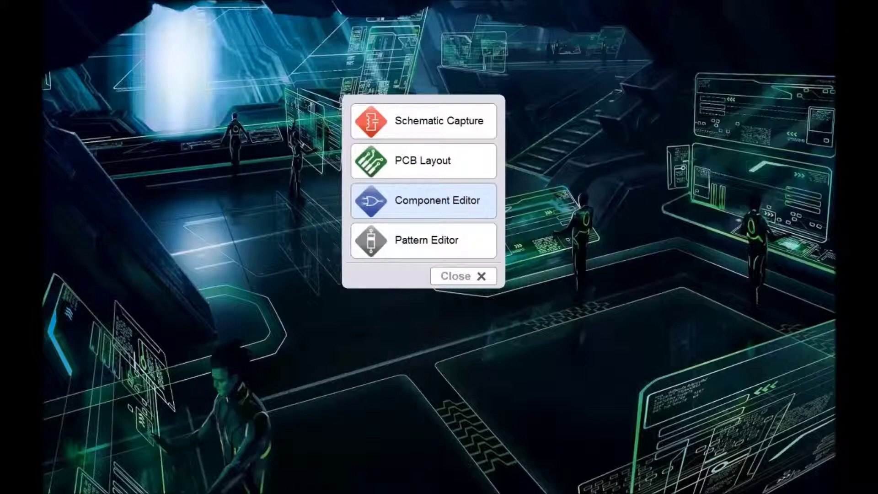
Step: Launch Component Editor maximized and create the library 'clemo library' with hint 'clemo'
{"action": "left_click", "coordinate": [424, 201]}
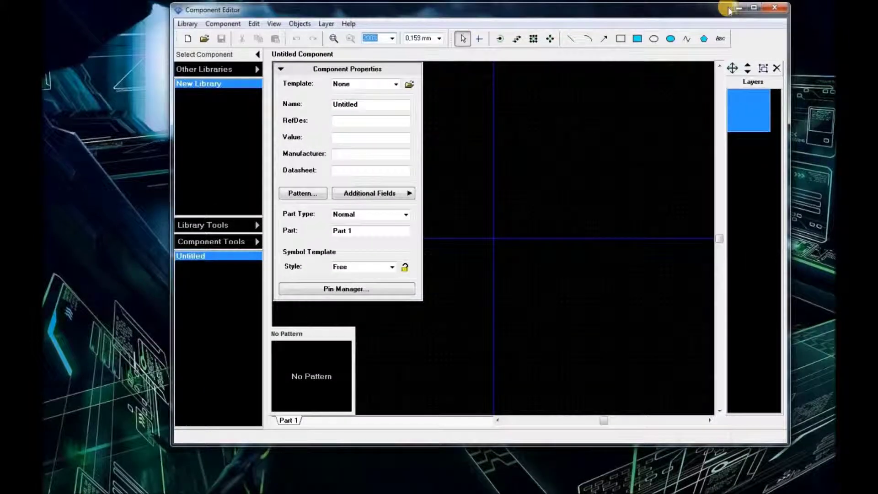
{"action": "left_click", "coordinate": [755, 8]}
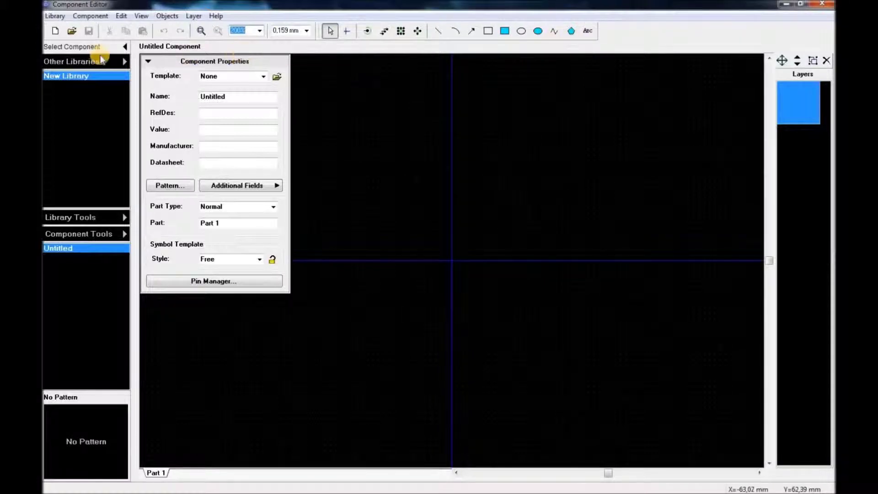
{"action": "left_click", "coordinate": [55, 31]}
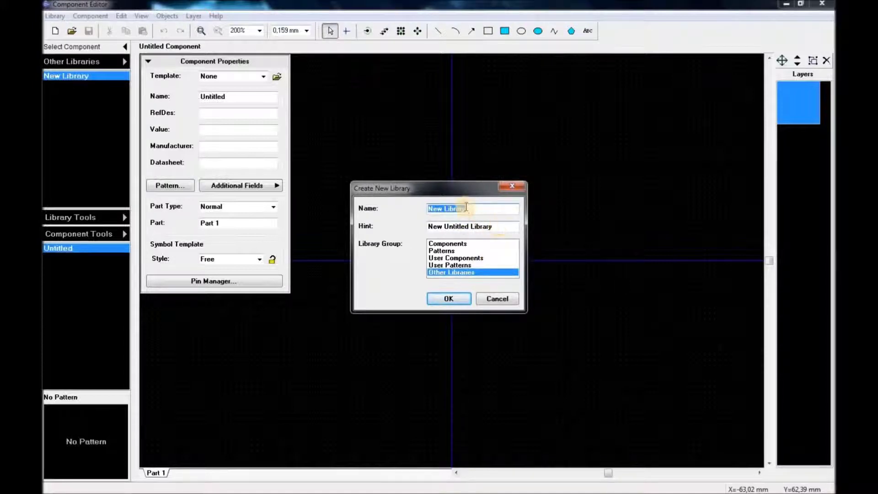
{"action": "type", "text": "CLERM"}
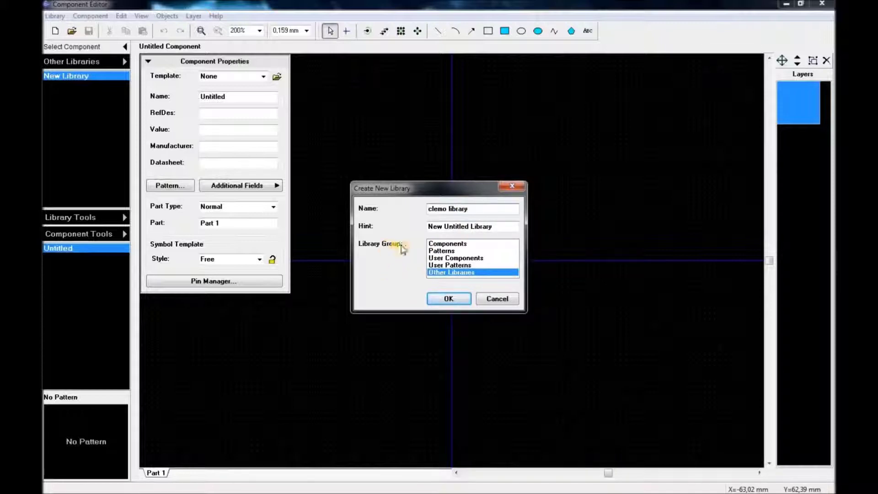
{"action": "triple_click", "coordinate": [432, 228]}
{"action": "type", "text": "clemo"}
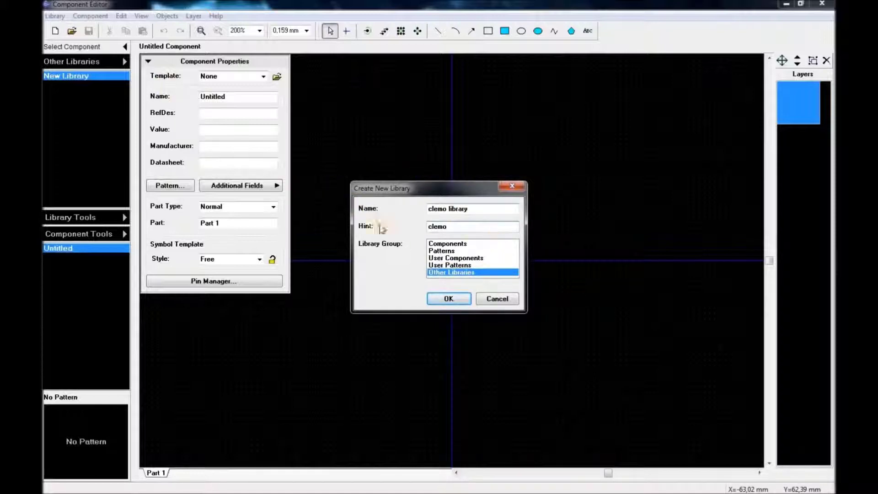
{"action": "left_click", "coordinate": [461, 299]}
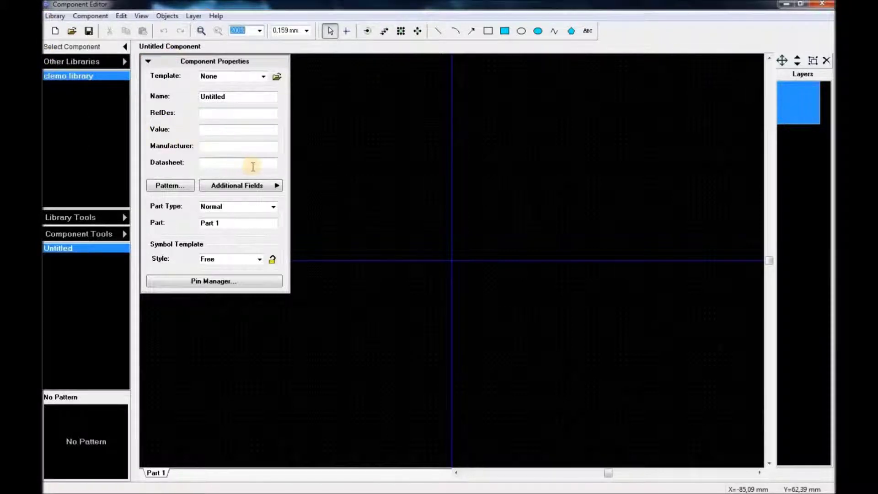
{"action": "right_click", "coordinate": [226, 165]}
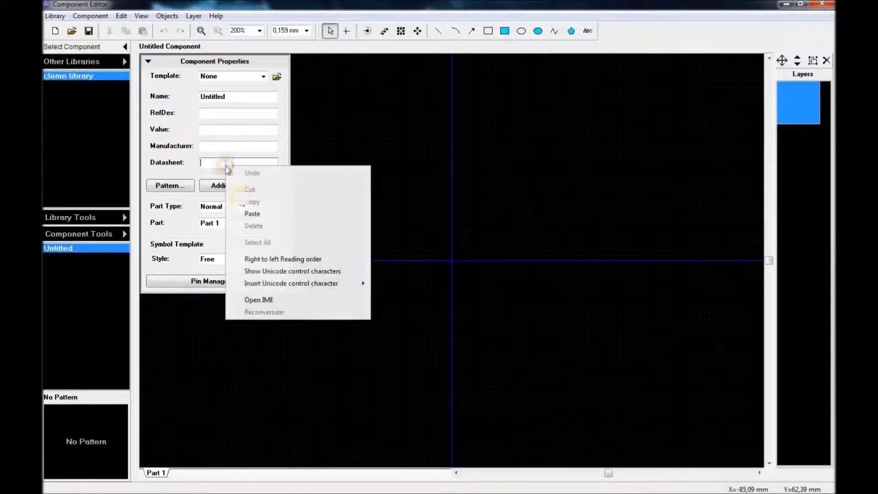
Step: Paste the DC10SRWA.pdf datasheet link, name the component LED BARGRAPH, and keep Part Type Normal
{"action": "left_click", "coordinate": [255, 217]}
{"action": "double_click", "coordinate": [215, 96]}
{"action": "type", "text": "N"}
{"action": "key", "text": "BackSpace"}
{"action": "type", "text": "LED "}
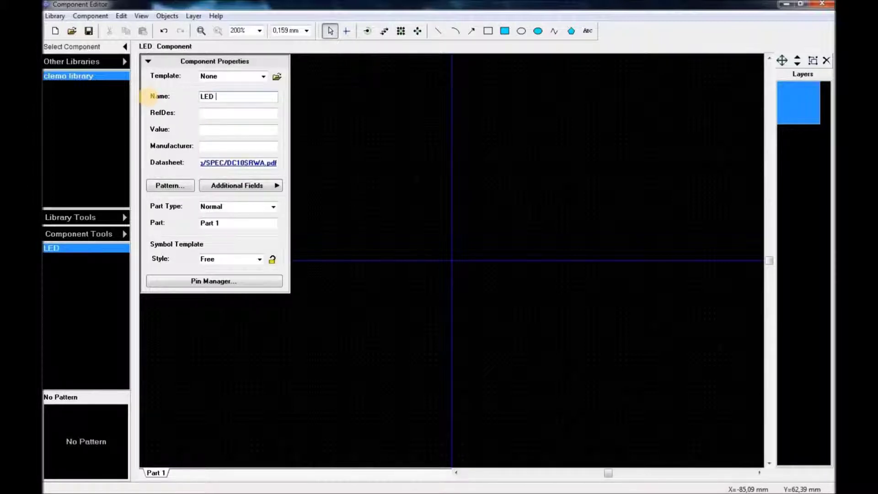
{"action": "type", "text": "BARGRAPH"}
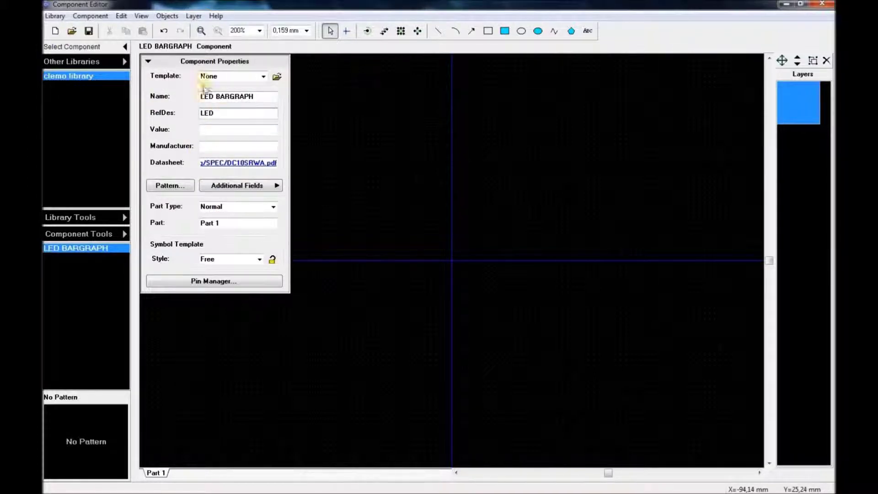
{"action": "left_click", "coordinate": [272, 206]}
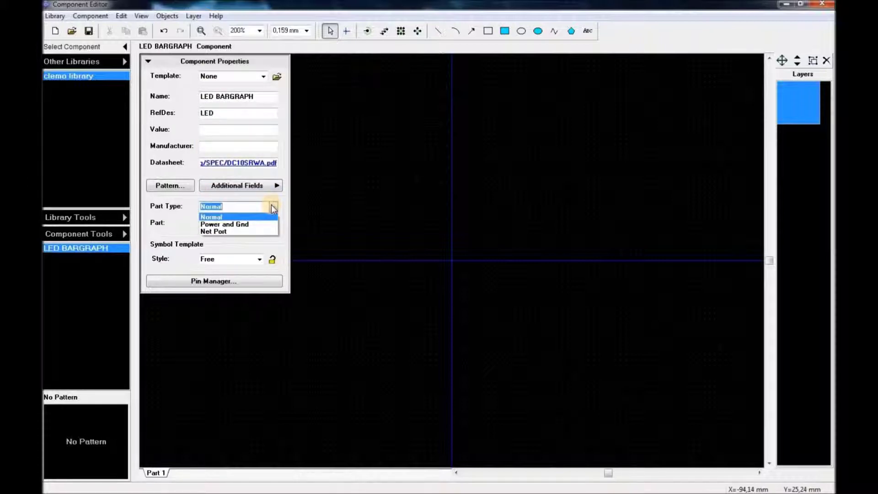
{"action": "left_click", "coordinate": [273, 208]}
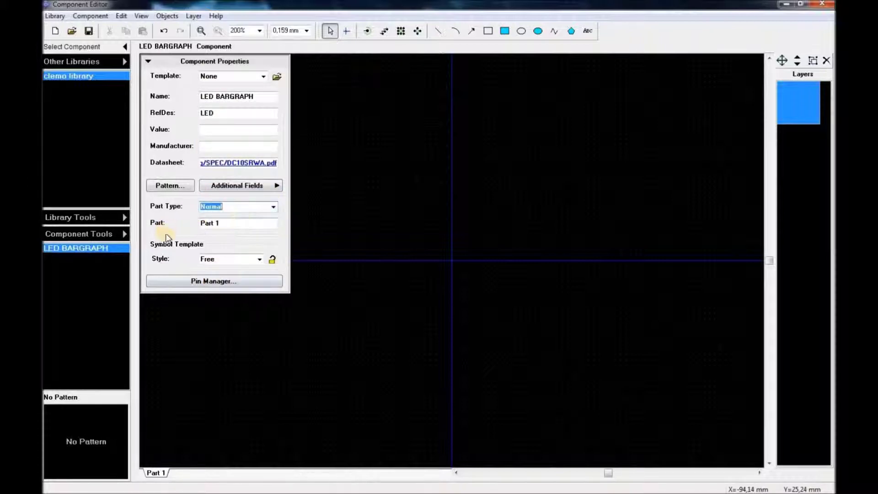
{"action": "left_click", "coordinate": [259, 260]}
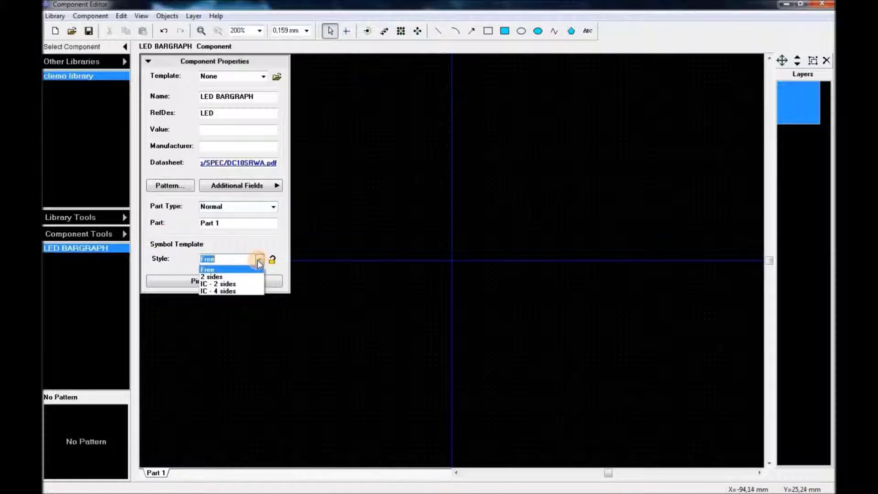
Step: Set the symbol style to IC - 2 sides with 10 left and 10 right pins, then open Pin Manager
{"action": "left_click", "coordinate": [232, 284]}
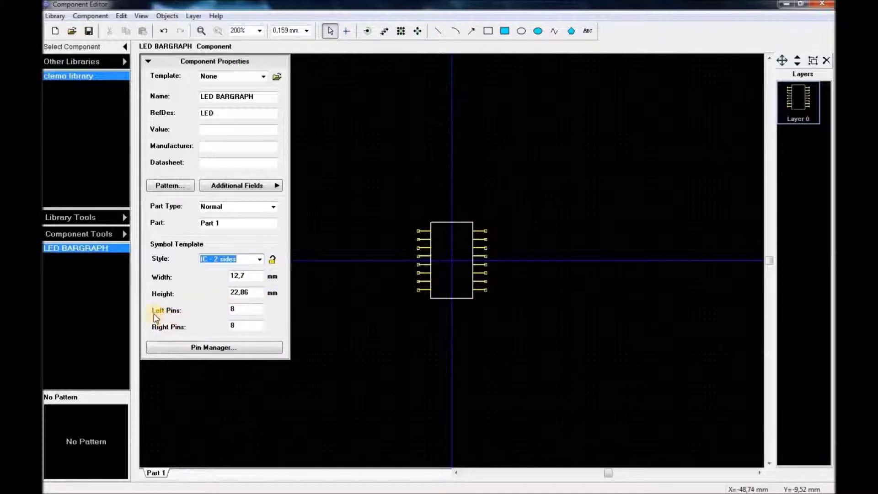
{"action": "left_click", "coordinate": [233, 310]}
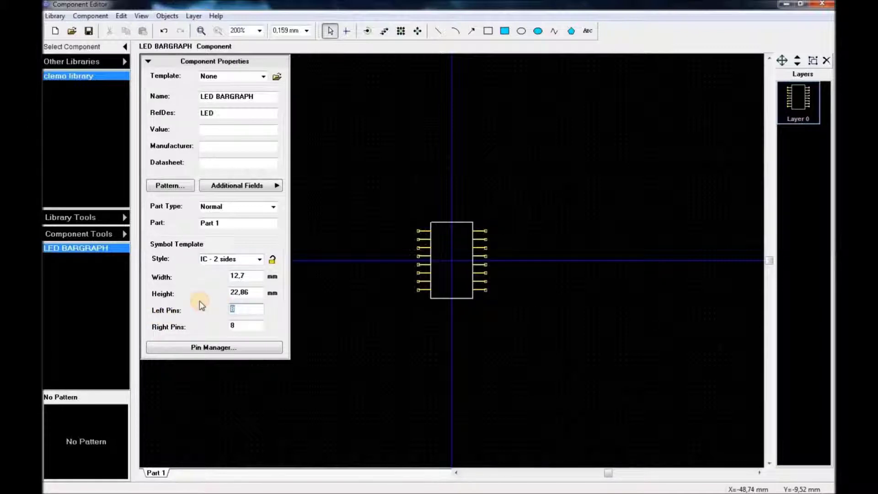
{"action": "type", "text": "10"}
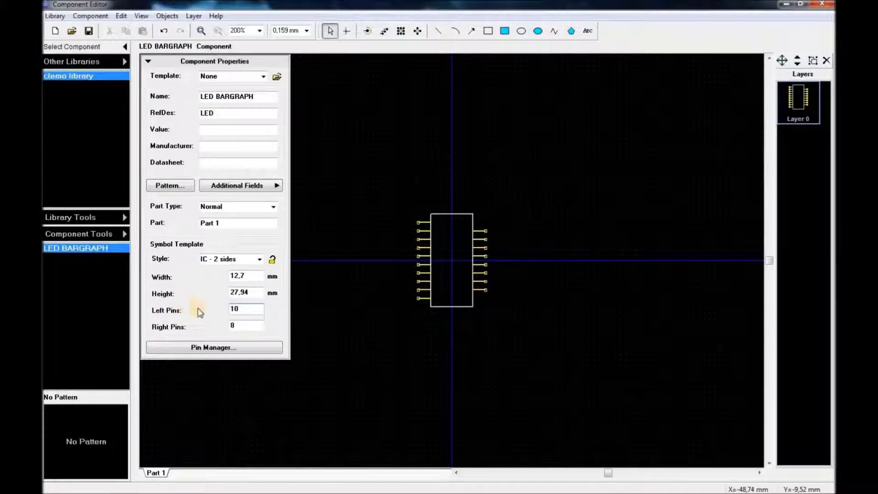
{"action": "left_click", "coordinate": [234, 326]}
{"action": "type", "text": "10"}
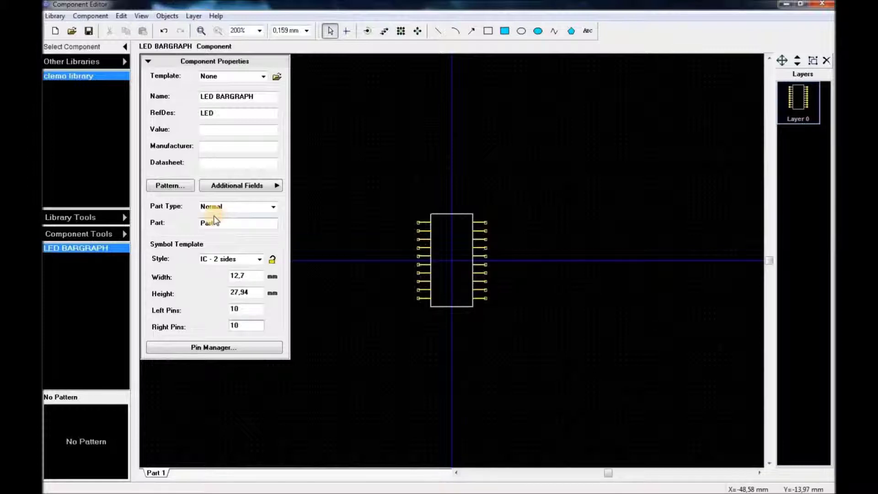
{"action": "left_click", "coordinate": [189, 347]}
{"action": "left_click_drag", "start_coordinate": [477, 134], "coordinate": [703, 60]}
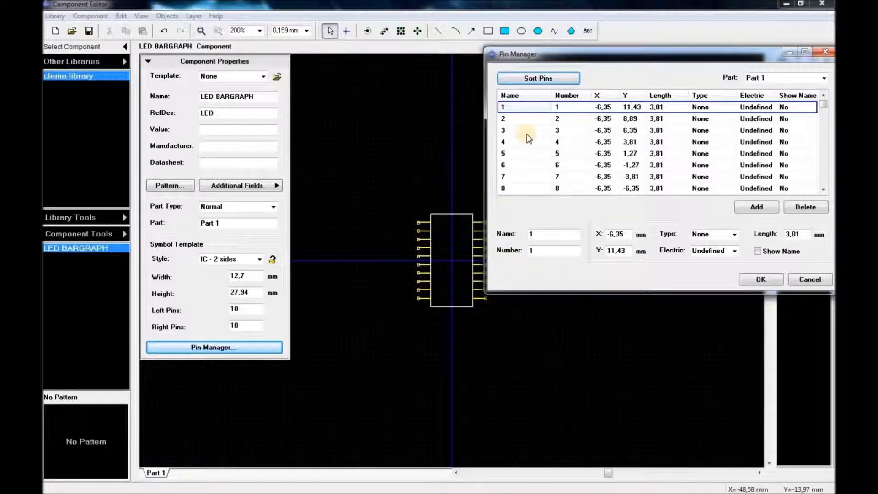
Step: In Pin Manager, set Show Name to Yes for all 20 pins and apply
{"action": "left_click_drag", "start_coordinate": [638, 51], "coordinate": [291, 56]}
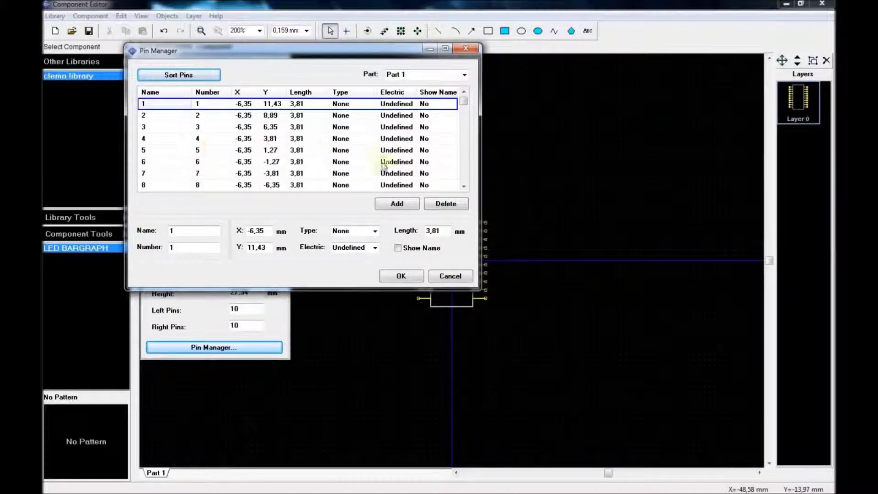
{"action": "left_click", "coordinate": [420, 104]}
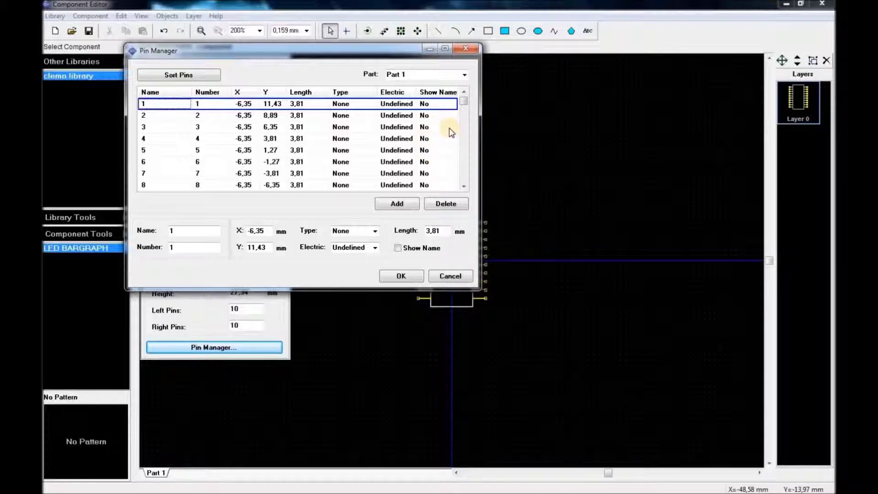
{"action": "left_click", "coordinate": [422, 104]}
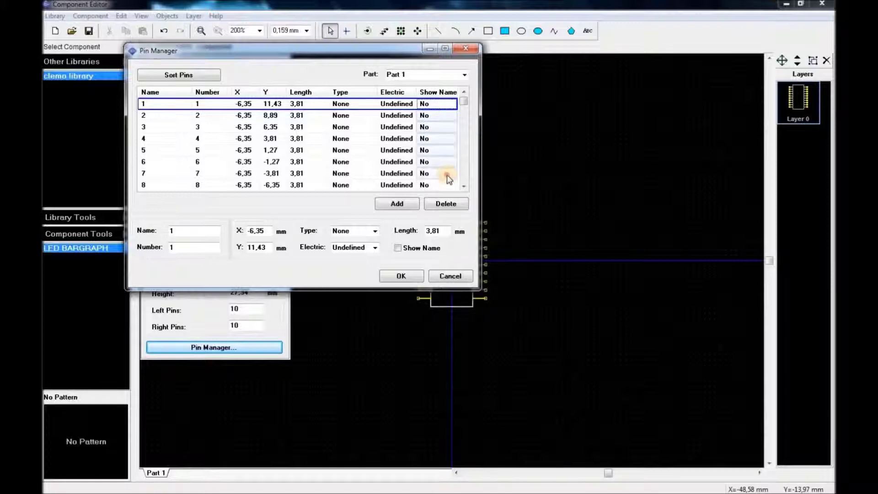
{"action": "scroll", "coordinate": [449, 186], "scroll_direction": "down", "scroll_amount": 4}
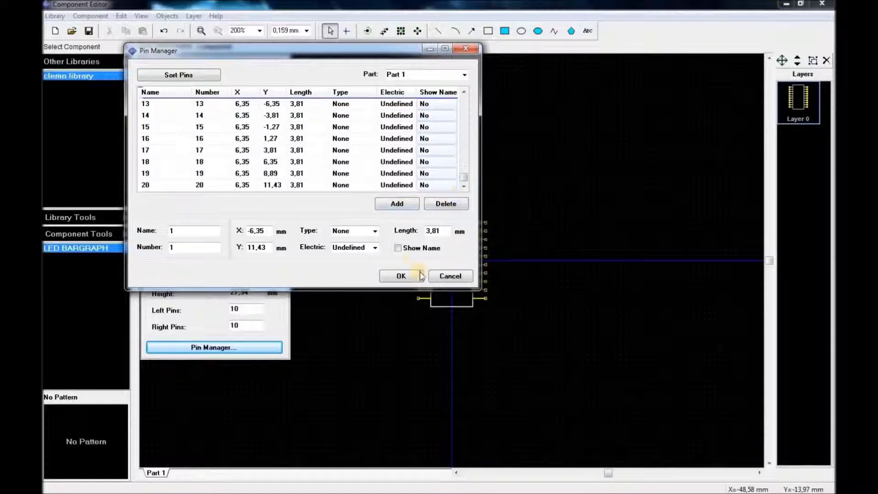
{"action": "left_click", "coordinate": [398, 248]}
{"action": "left_click", "coordinate": [405, 277]}
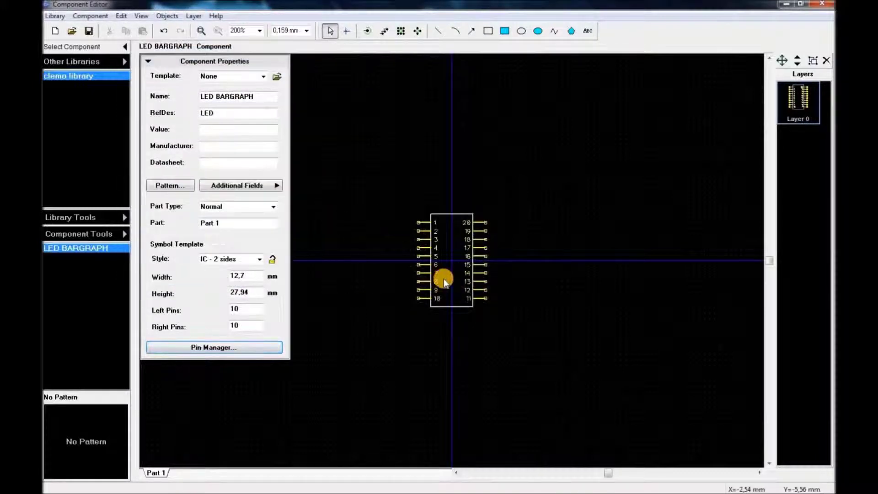
Step: Select the IC symbol body and highlight its Width value for replacement
{"action": "scroll", "coordinate": [462, 288], "scroll_direction": "up", "scroll_amount": 4}
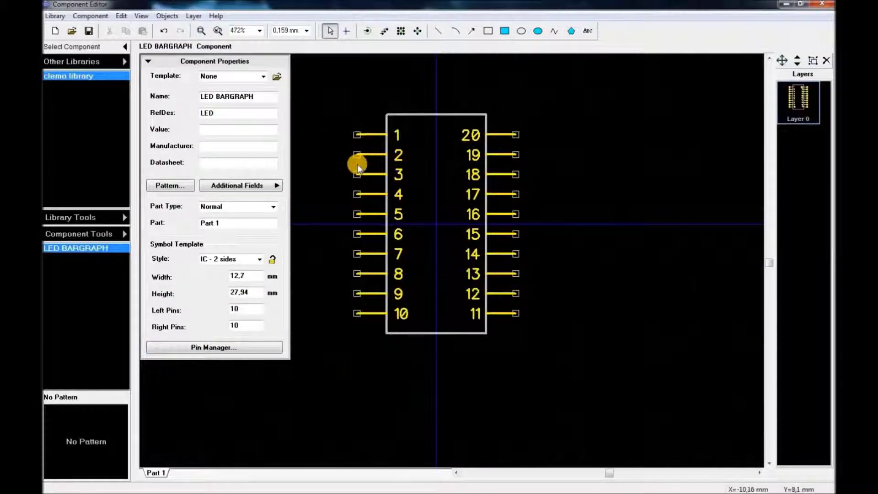
{"action": "left_click", "coordinate": [474, 268]}
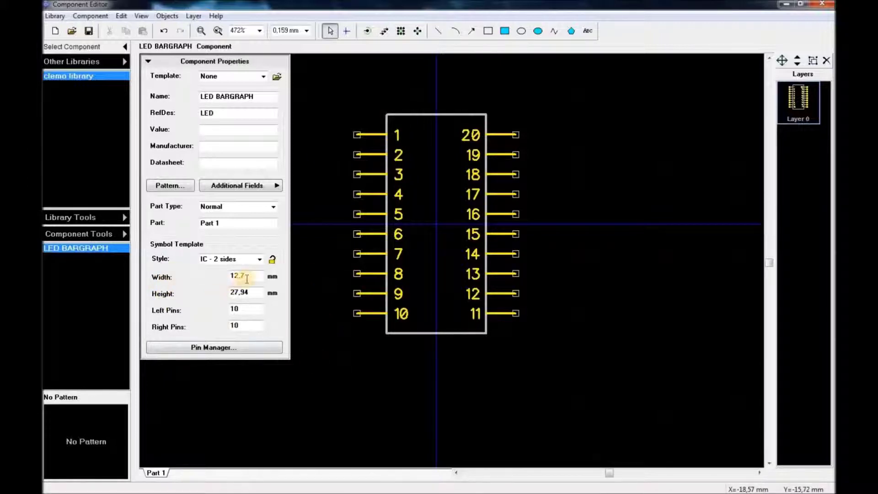
{"action": "left_click_drag", "start_coordinate": [250, 277], "coordinate": [195, 278]}
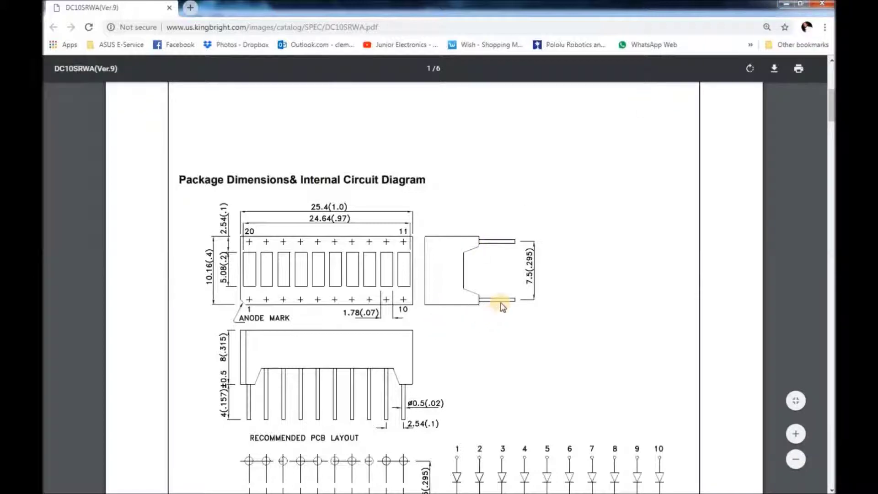
Step: Review the DC10SRWA recommended PCB layout in the datasheet, then return to the Component Editor
{"action": "scroll", "coordinate": [507, 311], "scroll_direction": "down", "scroll_amount": 3}
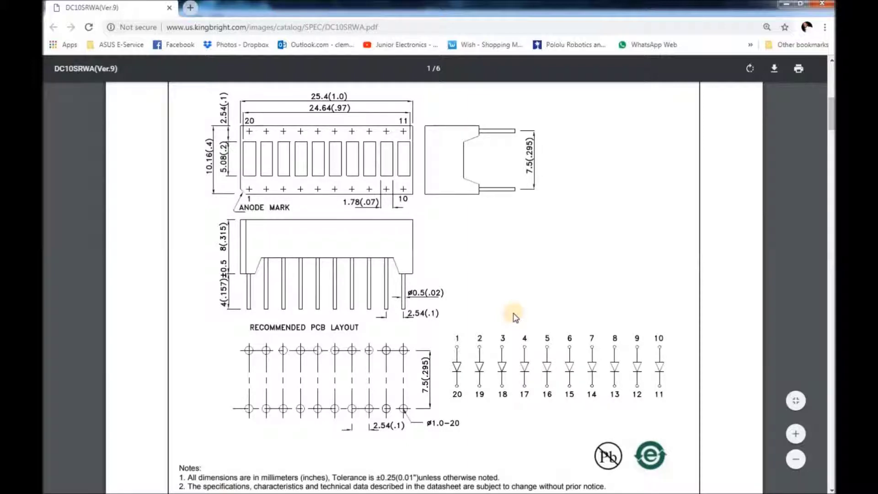
{"action": "scroll", "coordinate": [515, 315], "scroll_direction": "up", "scroll_amount": 3}
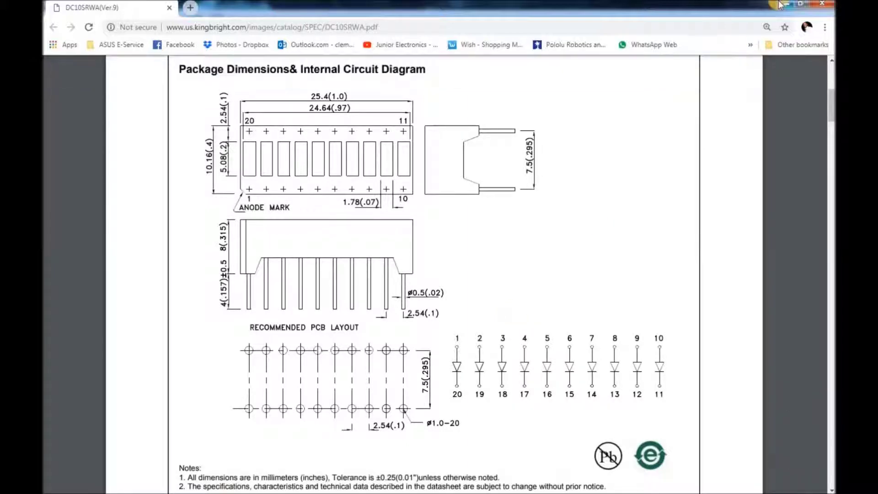
{"action": "key", "text": "super+Down"}
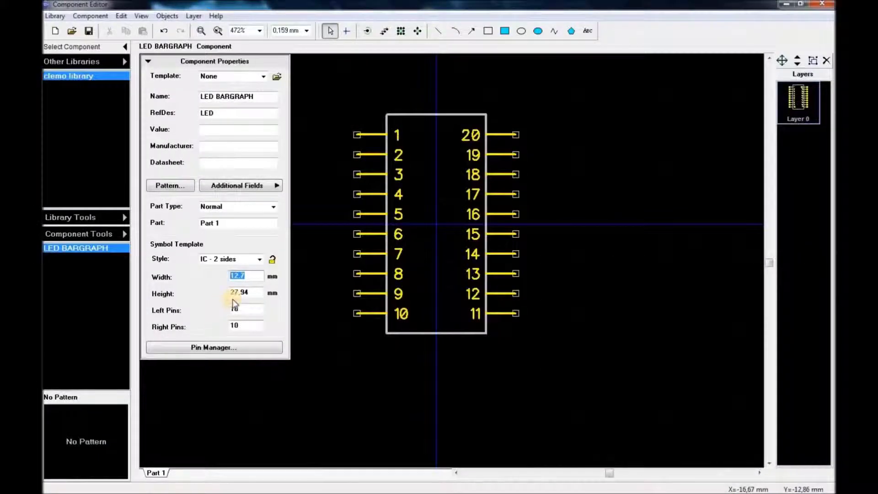
Step: Set the LED BARGRAPH symbol body width to 7,5 mm and bring the datasheet back
{"action": "type", "text": "7"}
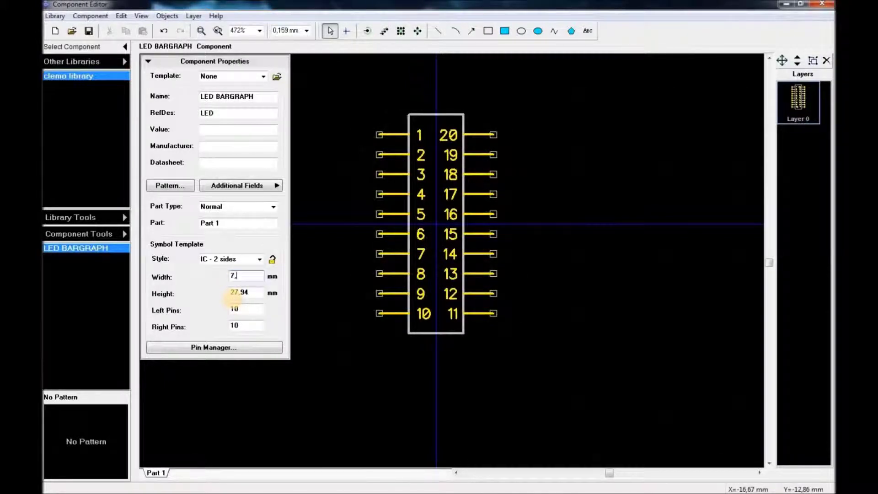
{"action": "type", "text": ",5"}
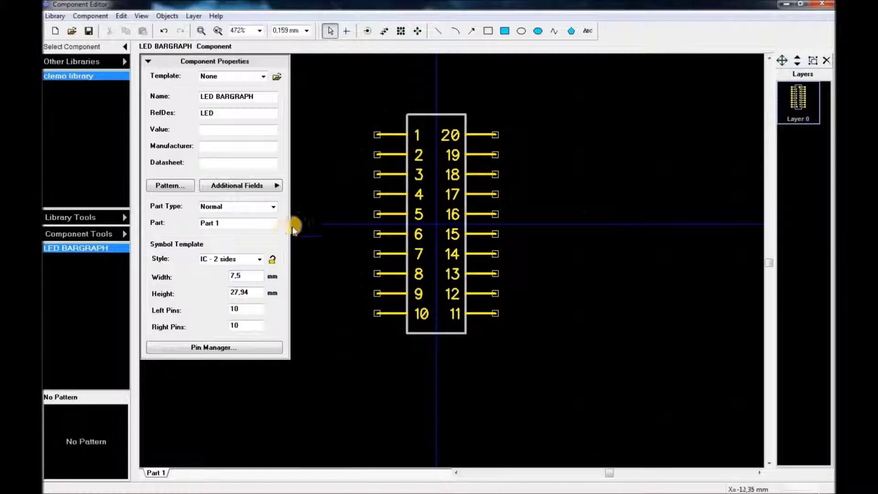
{"action": "left_click", "coordinate": [228, 280]}
{"action": "key", "text": "alt+Tab"}
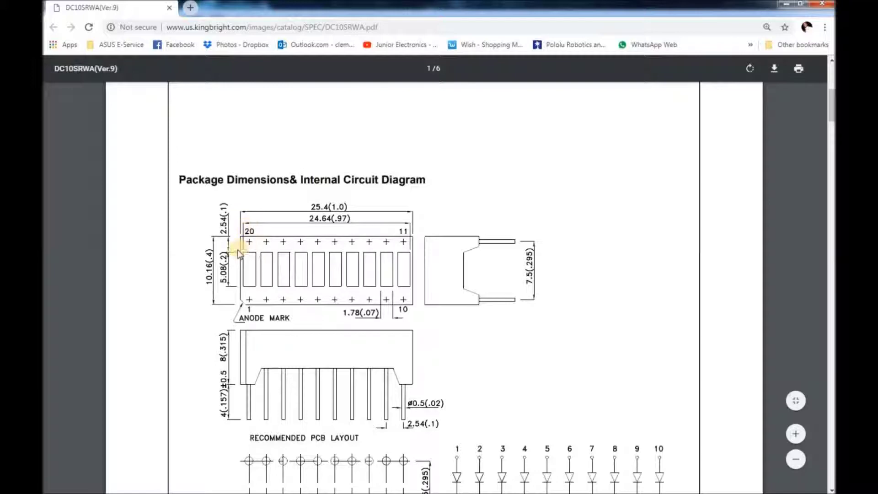
Step: Zoom in on the DC10SRWA package drawing (25.4 mm length, 7.5 mm pin spacing), then minimize Chrome
{"action": "scroll", "coordinate": [549, 366], "scroll_direction": "up", "scroll_amount": 1}
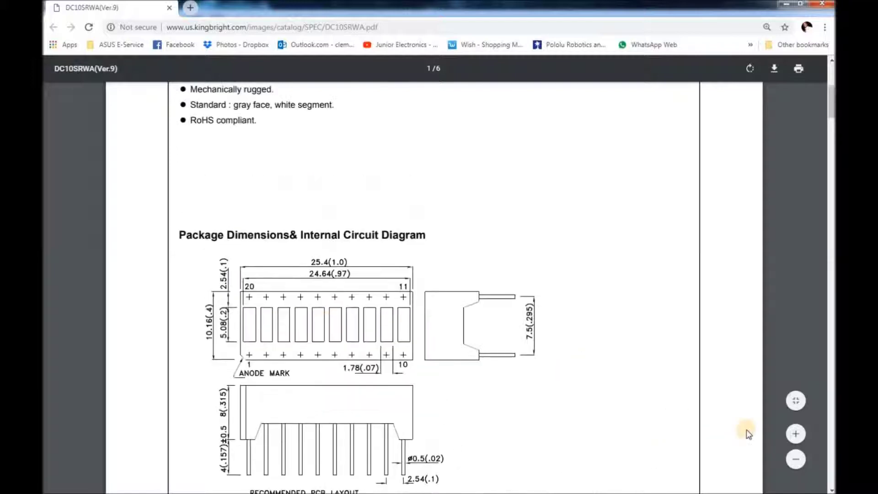
{"action": "left_click", "coordinate": [796, 435]}
{"action": "scroll", "coordinate": [590, 338], "scroll_direction": "down", "scroll_amount": 5}
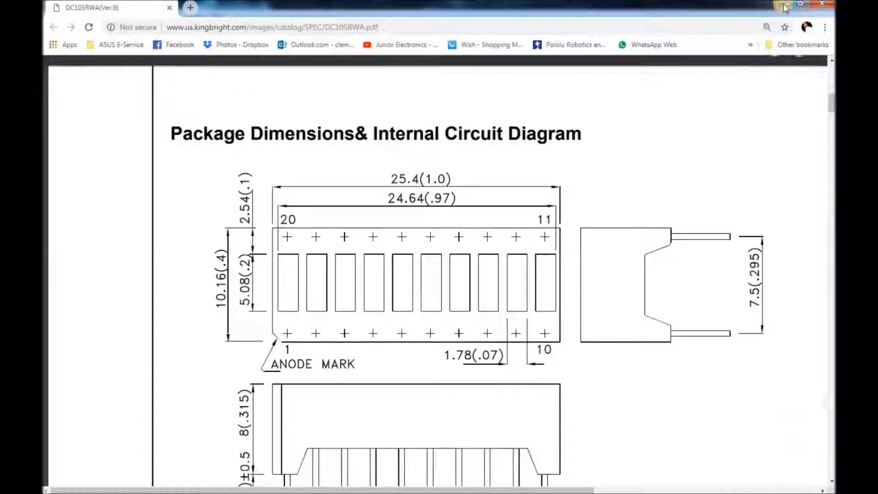
{"action": "left_click", "coordinate": [786, 5]}
Step: Set the symbol body height to 25,4 mm
{"action": "left_click_drag", "start_coordinate": [262, 292], "coordinate": [202, 293]}
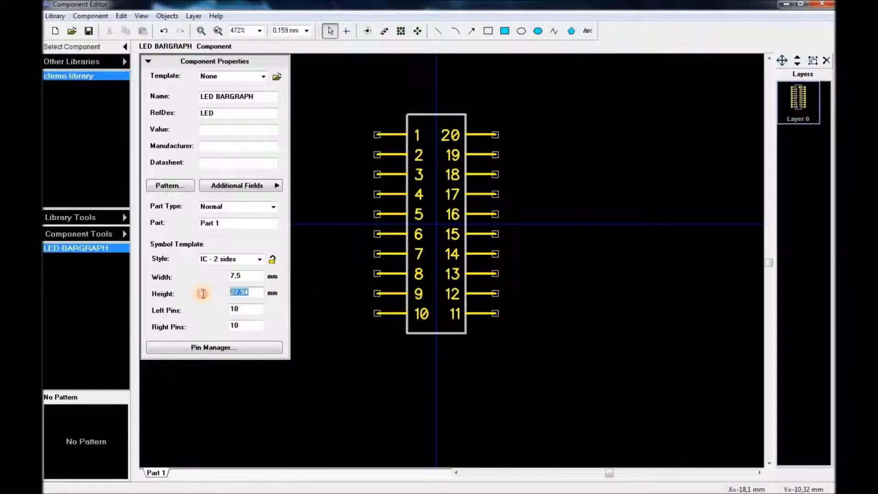
{"action": "type", "text": "25"}
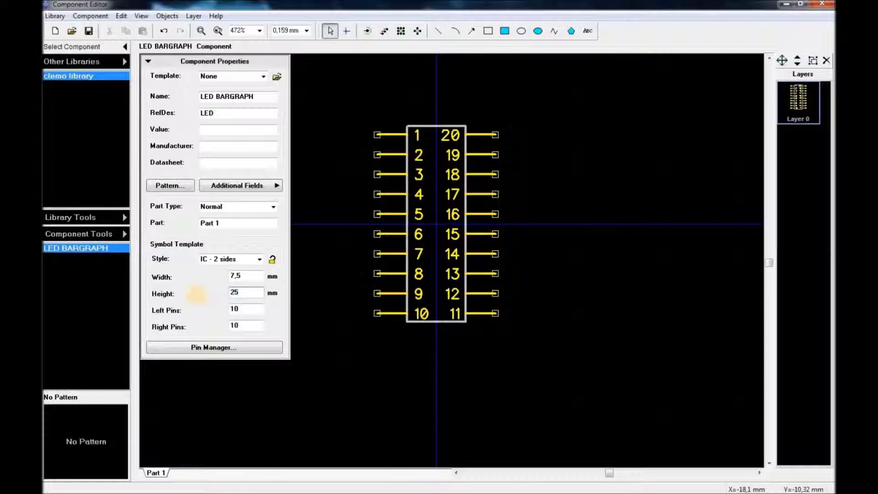
{"action": "type", "text": "4"}
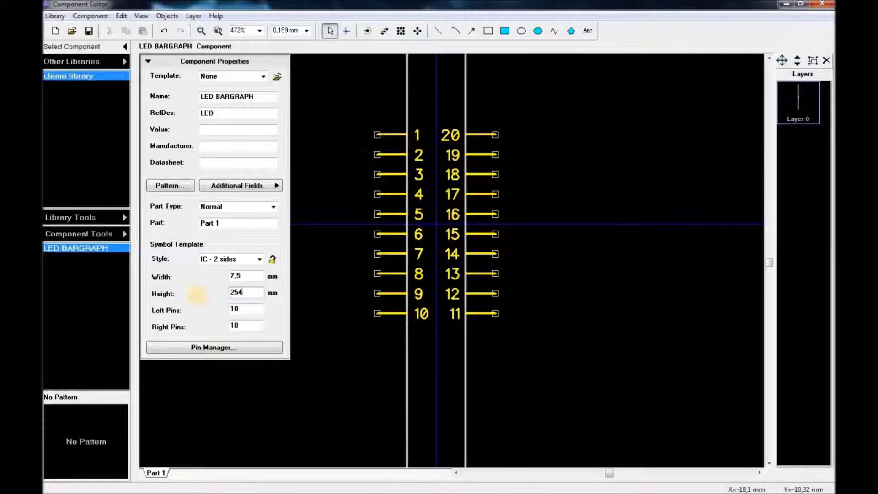
{"action": "left_click", "coordinate": [241, 296]}
{"action": "key", "text": "BackSpace"}
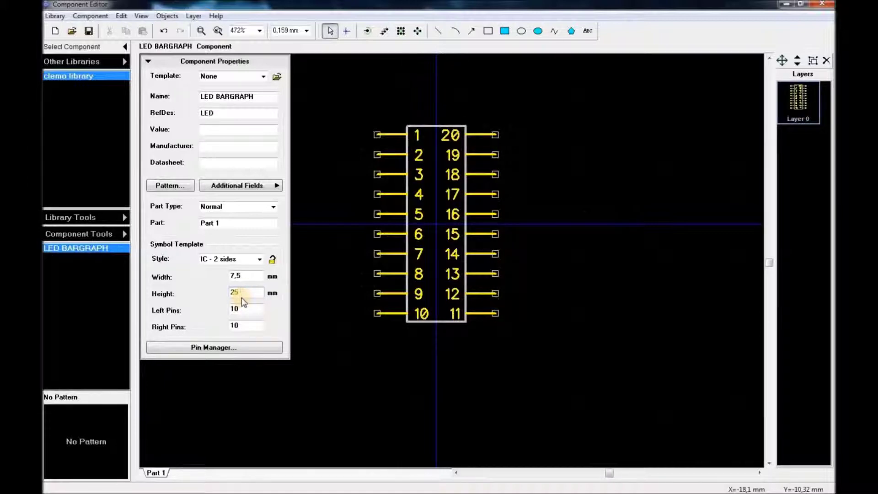
{"action": "type", "text": ",4"}
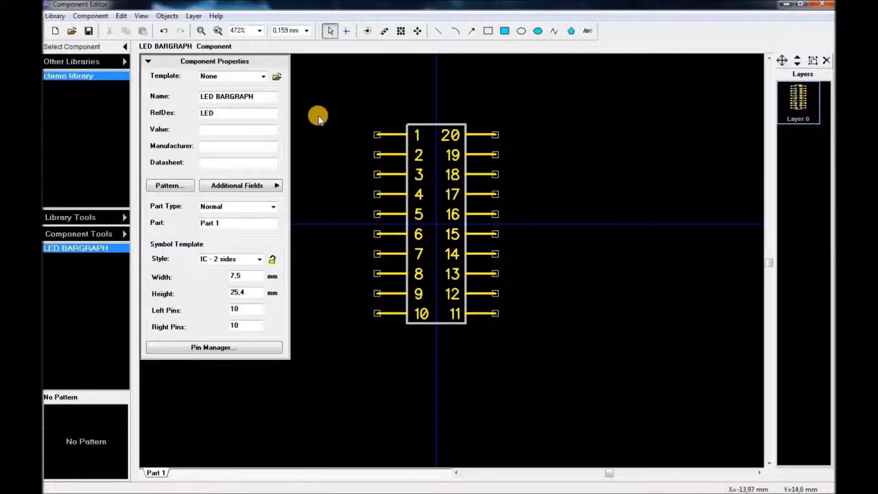
Step: Paste the DC10SRWA.pdf link into the Datasheet field and lock the symbol template
{"action": "scroll", "coordinate": [328, 109], "scroll_direction": "up", "scroll_amount": 1}
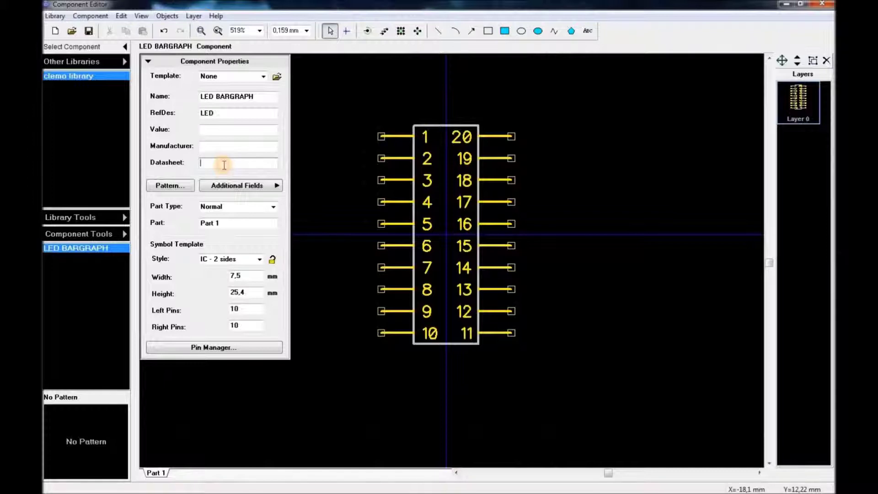
{"action": "right_click", "coordinate": [224, 165]}
{"action": "left_click", "coordinate": [242, 210]}
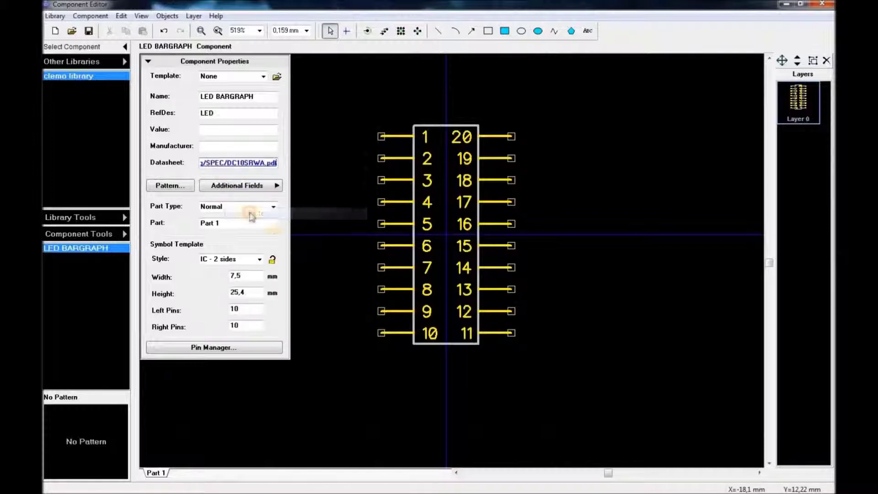
{"action": "left_click", "coordinate": [272, 257]}
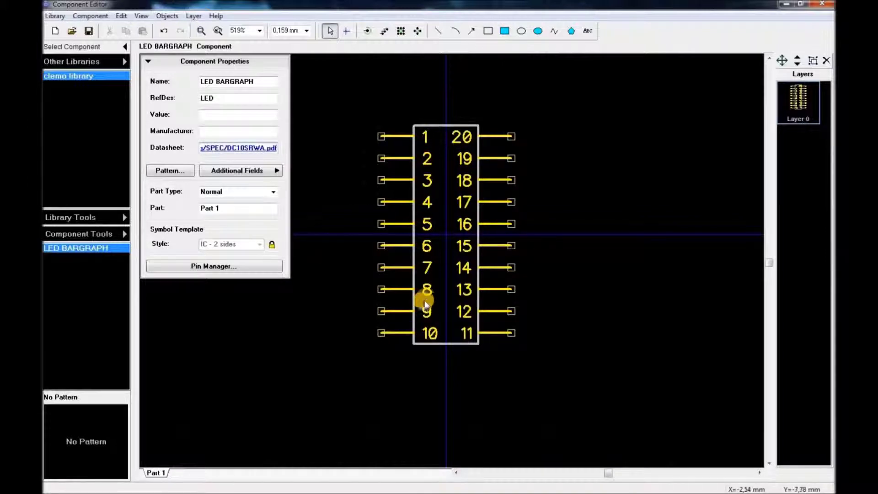
{"action": "left_click", "coordinate": [279, 268]}
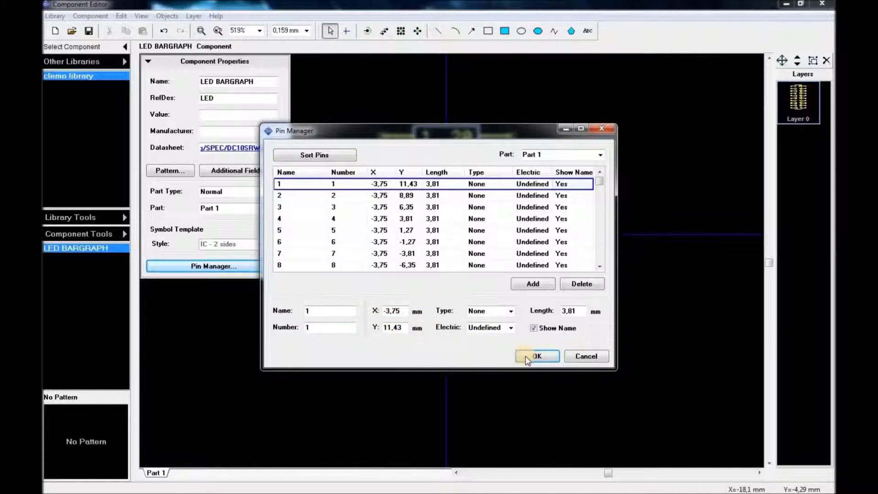
{"action": "mouse_move", "coordinate": [604, 187]}
{"action": "left_mouse_down"}
{"action": "mouse_move", "coordinate": [608, 261]}
{"action": "mouse_move", "coordinate": [613, 204]}
{"action": "mouse_move", "coordinate": [603, 180]}
{"action": "left_mouse_up"}
{"action": "left_click", "coordinate": [539, 357]}
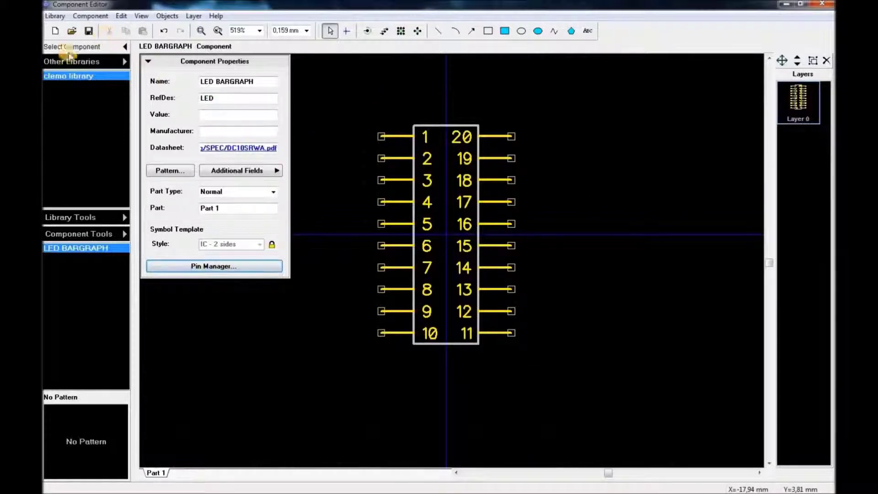
Step: Save the library over the existing LED BARGRAPH.eli in CLEMO LIBRARIES
{"action": "left_click", "coordinate": [88, 31]}
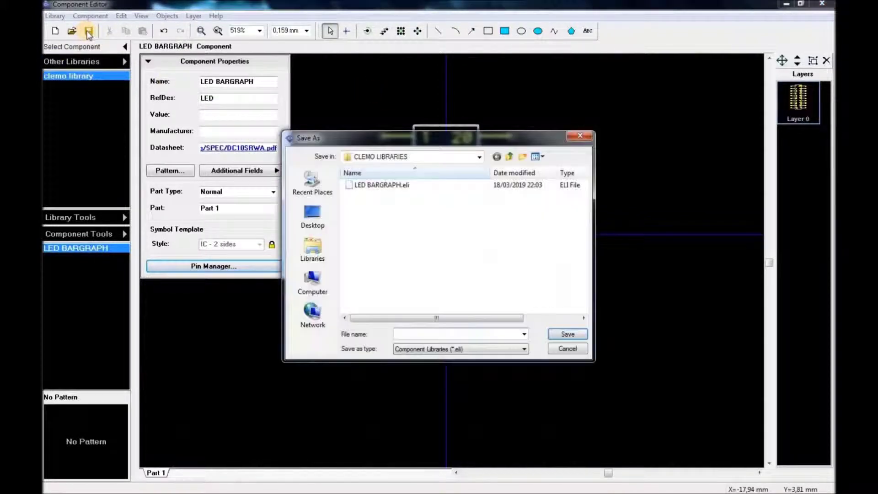
{"action": "left_click", "coordinate": [399, 183]}
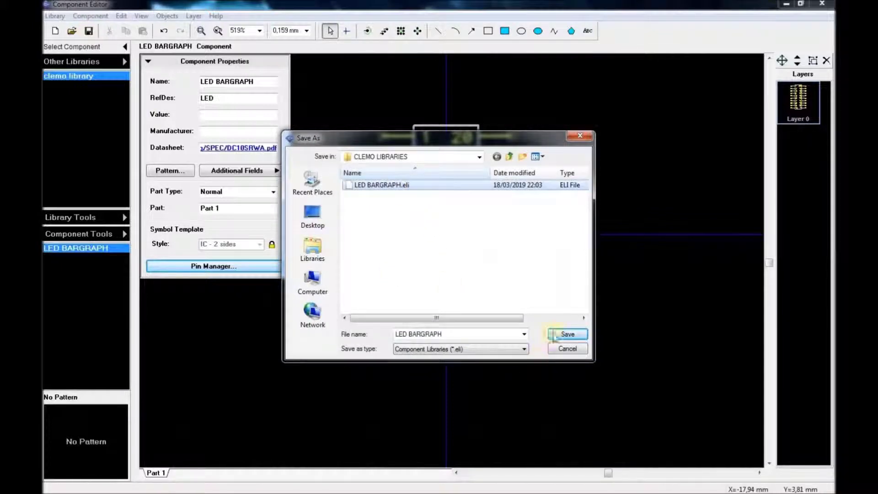
{"action": "left_click", "coordinate": [568, 333]}
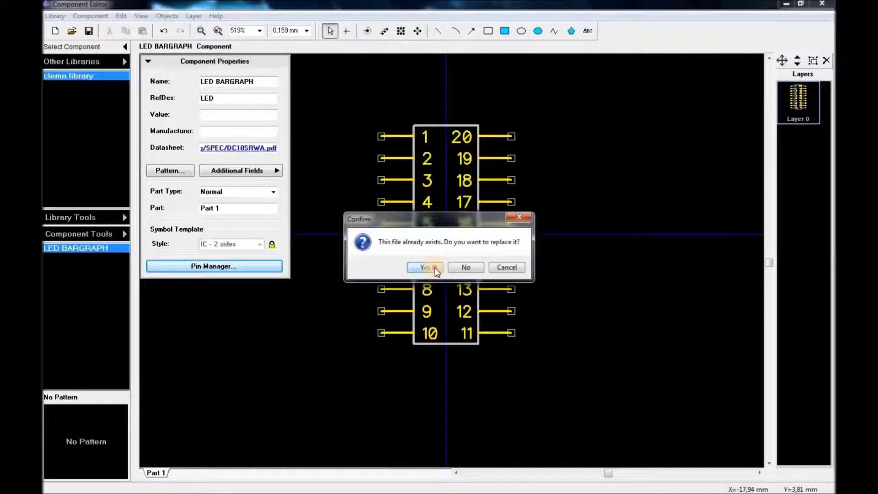
{"action": "left_click", "coordinate": [430, 268]}
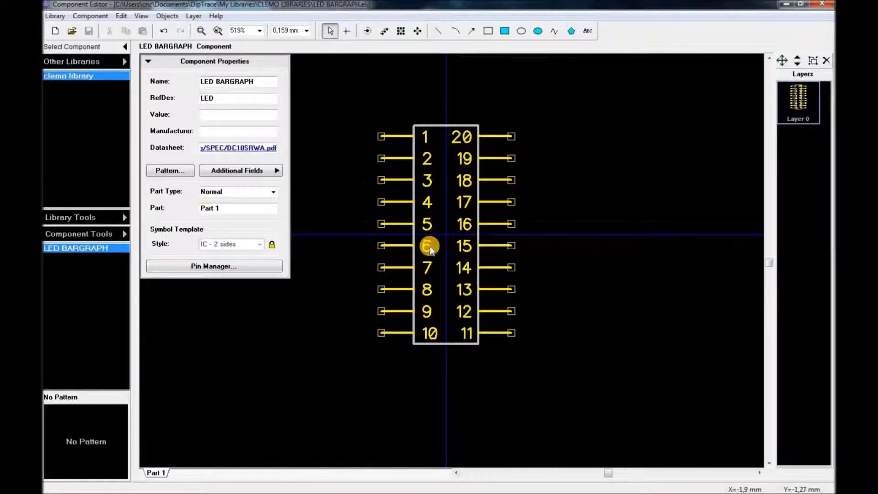
Step: Open the Attached Pattern dialog for LED BARGRAPH, which currently shows No Pattern
{"action": "left_click", "coordinate": [53, 16]}
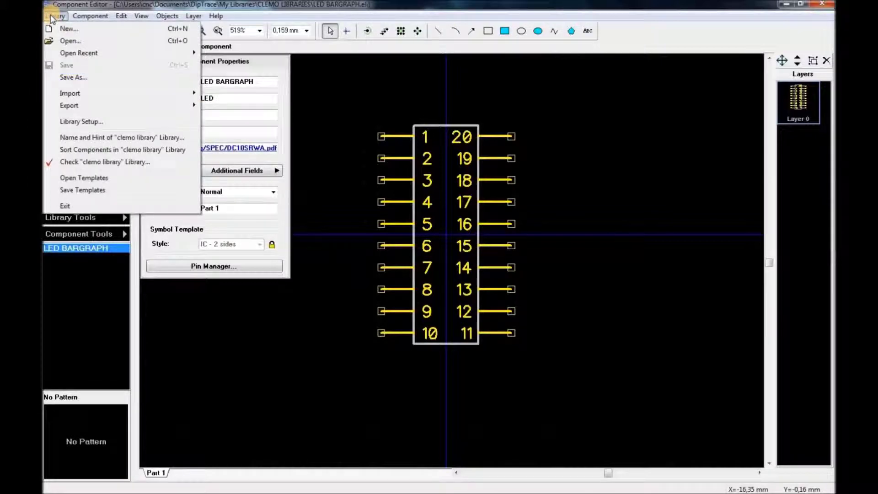
{"action": "mouse_move", "coordinate": [75, 16]}
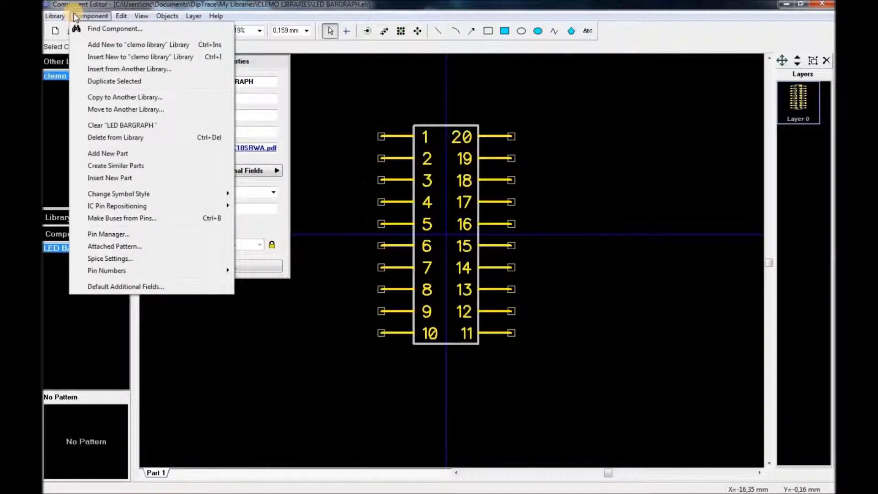
{"action": "left_click", "coordinate": [468, 89]}
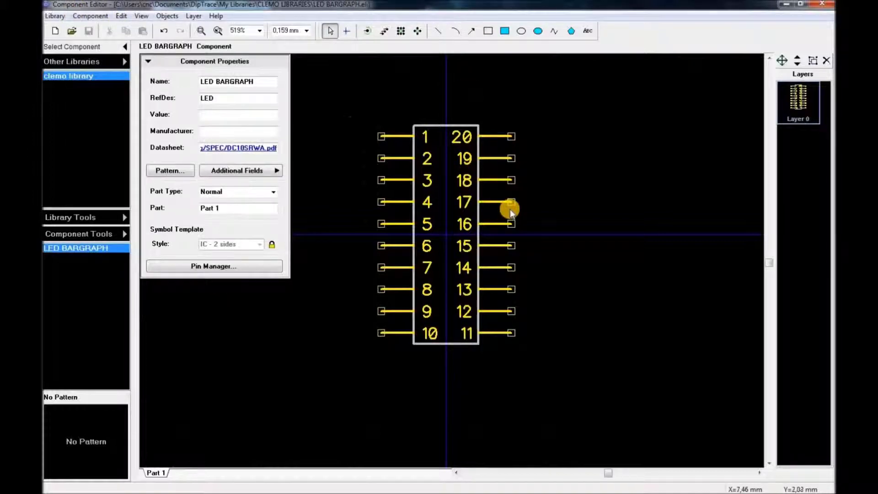
{"action": "left_click", "coordinate": [46, 17]}
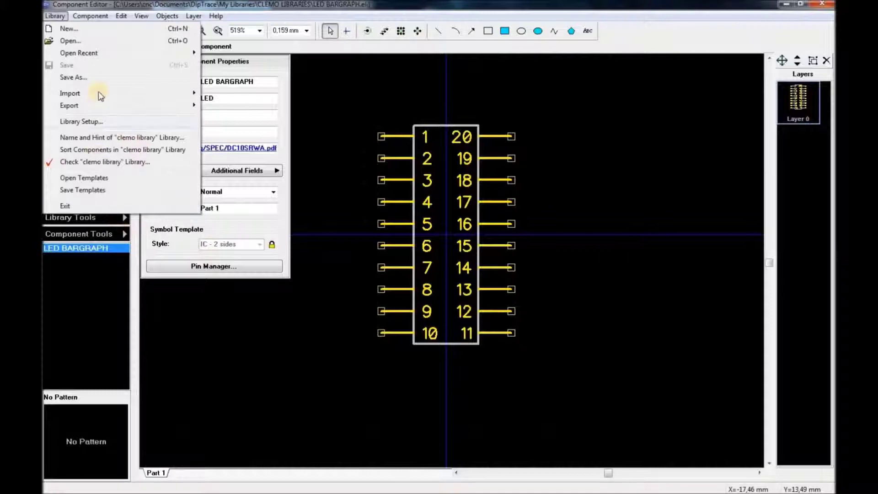
{"action": "mouse_move", "coordinate": [90, 16]}
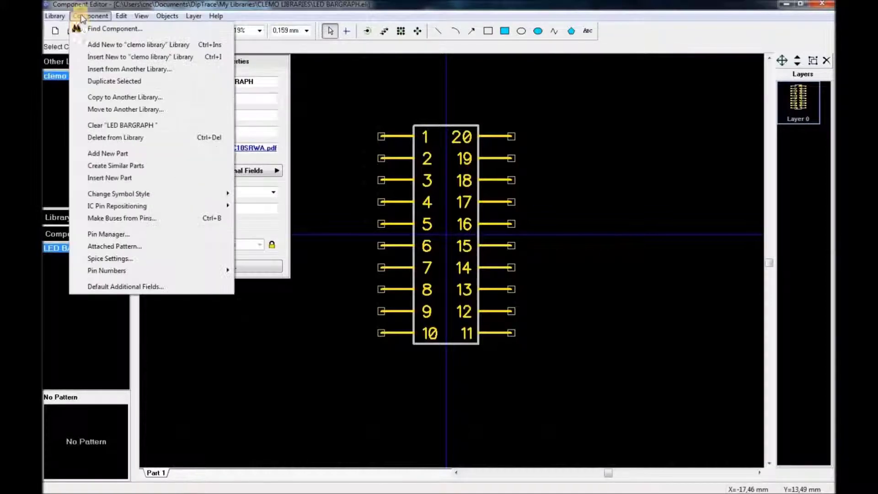
{"action": "left_click", "coordinate": [115, 249]}
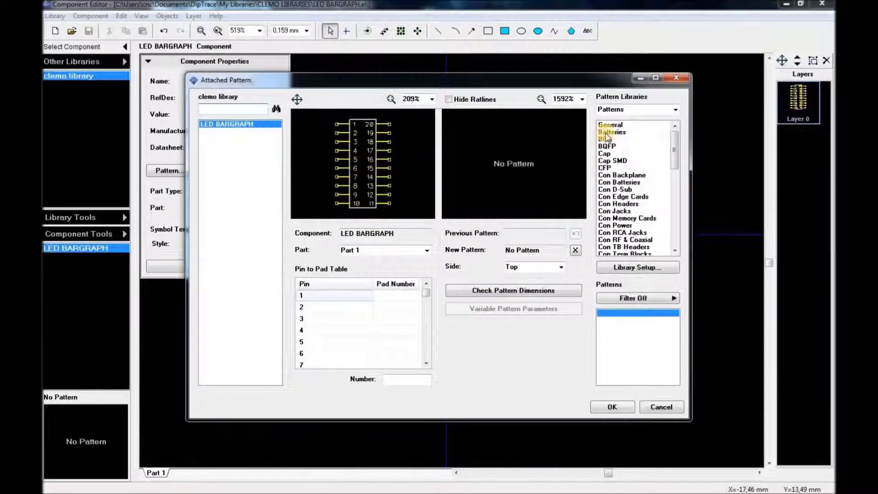
Step: Attach the LED BARGRAPH pattern from clemo library under Other Libraries, then close the Component Editor
{"action": "left_click", "coordinate": [677, 111]}
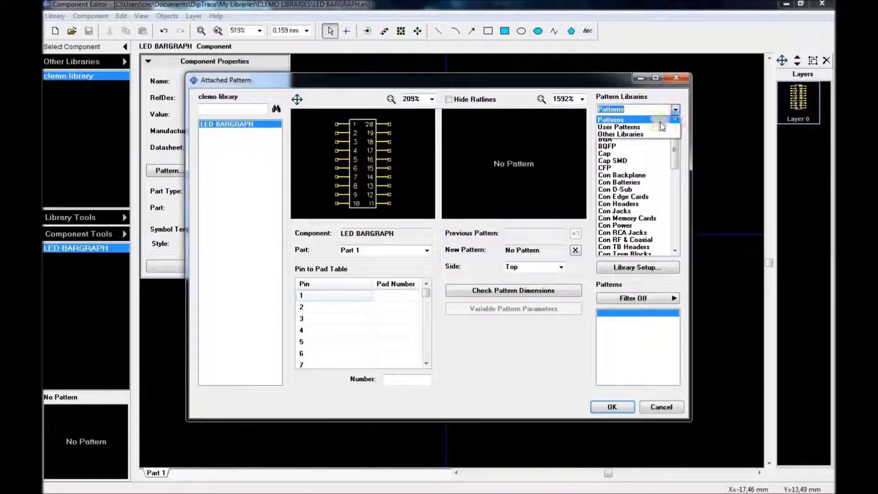
{"action": "left_click", "coordinate": [608, 135]}
{"action": "left_click", "coordinate": [618, 126]}
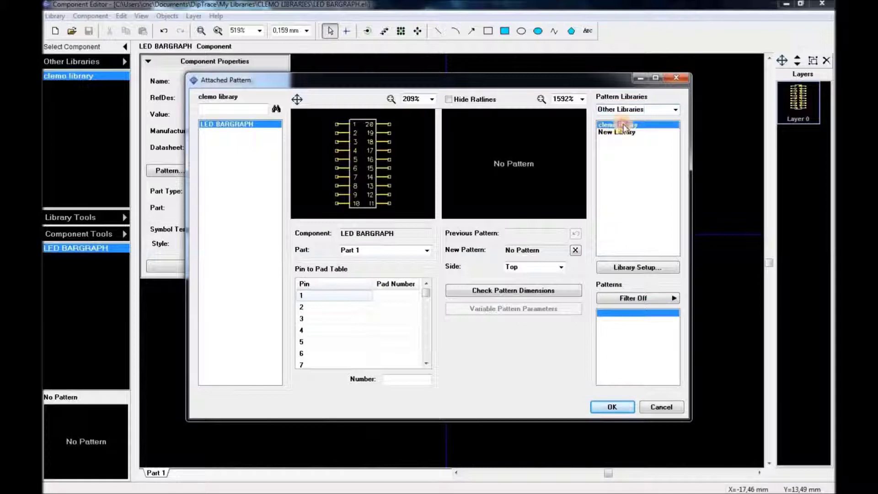
{"action": "left_click", "coordinate": [630, 313]}
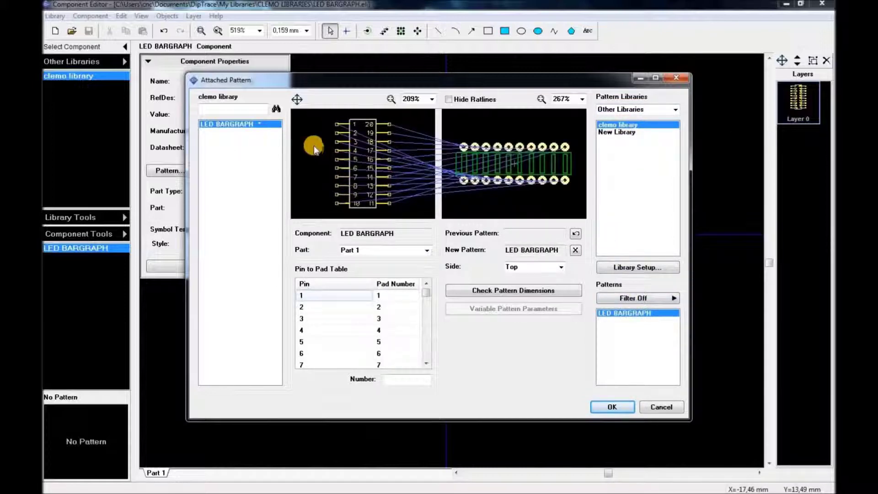
{"action": "scroll", "coordinate": [457, 177], "scroll_direction": "up", "scroll_amount": 5}
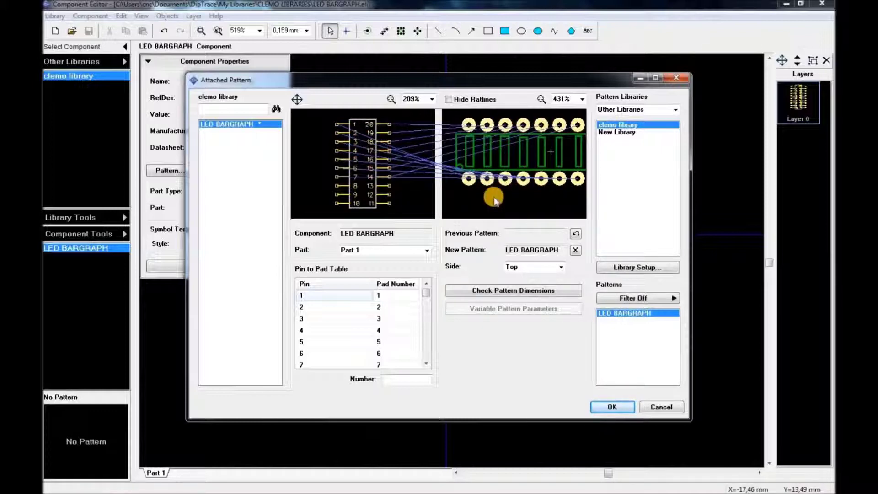
{"action": "scroll", "coordinate": [488, 197], "scroll_direction": "down", "scroll_amount": 1}
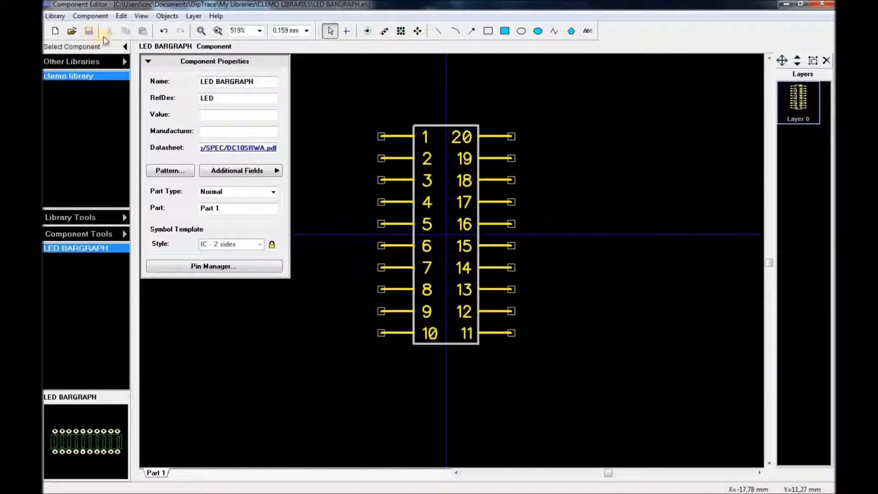
{"action": "left_click", "coordinate": [819, 4]}
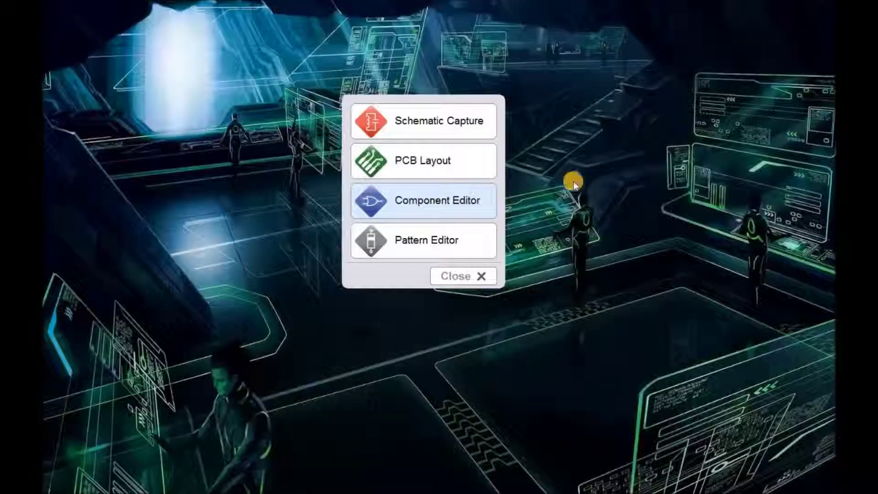
Step: Launch PCB Layout from the DipTrace launcher with a blank board filling the screen
{"action": "left_click", "coordinate": [448, 158]}
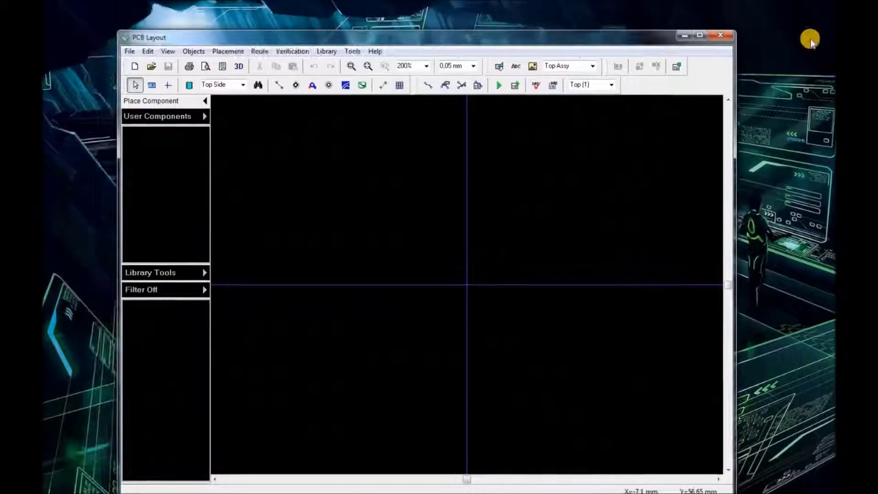
{"action": "left_click", "coordinate": [717, 40]}
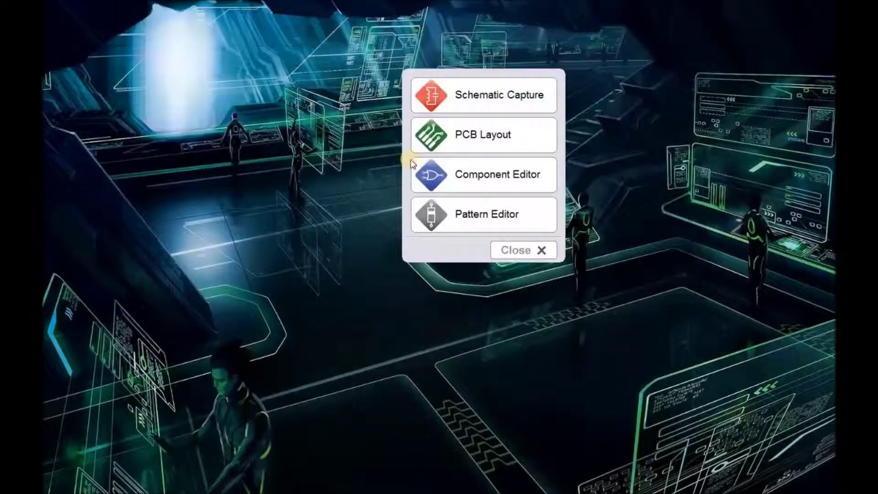
{"action": "left_click", "coordinate": [490, 145]}
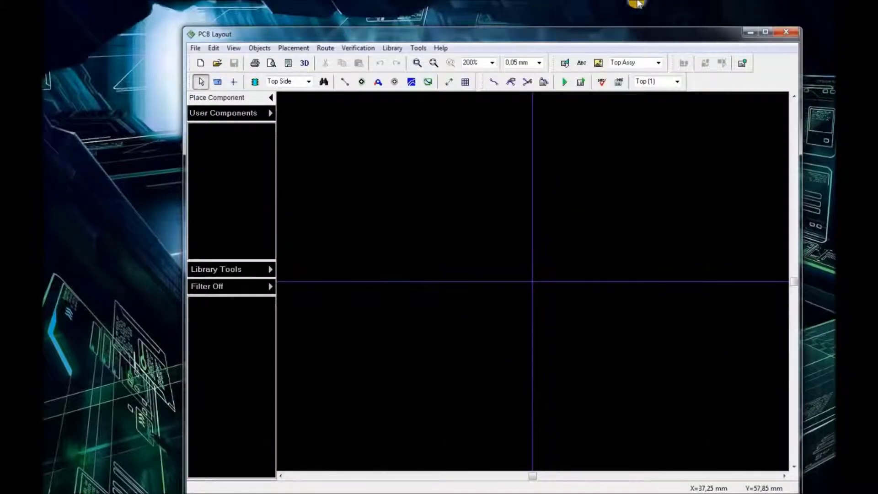
{"action": "left_click", "coordinate": [765, 33]}
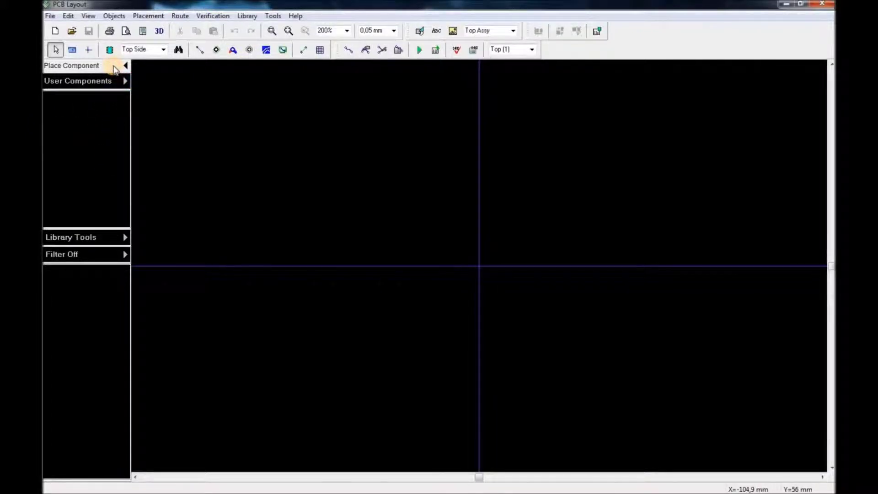
Step: Add LED BARGRAPH.eli from CLEMO LIBRARIES to the User Components library group in Library Setup
{"action": "left_click", "coordinate": [125, 81]}
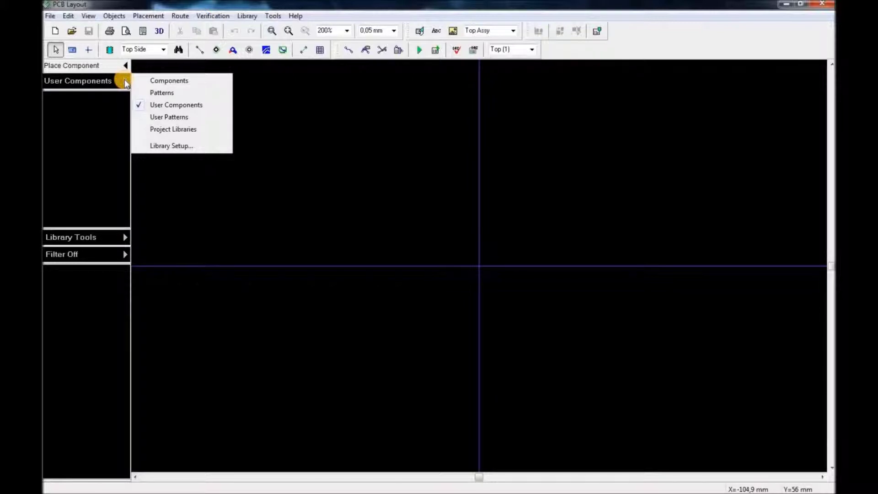
{"action": "left_click", "coordinate": [173, 145]}
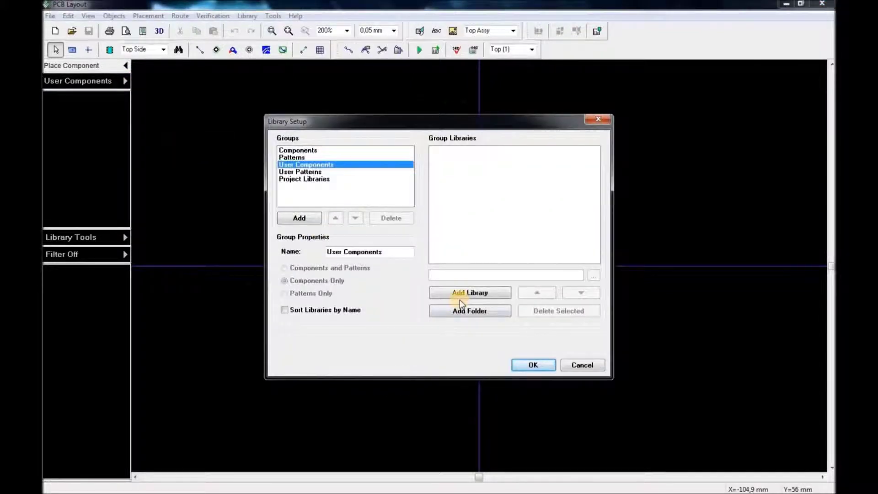
{"action": "left_click", "coordinate": [309, 173]}
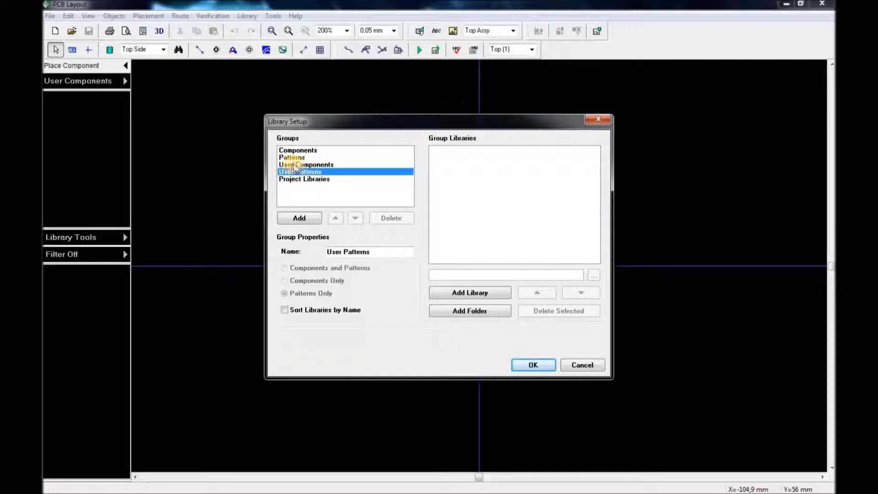
{"action": "left_click", "coordinate": [293, 165]}
{"action": "left_click", "coordinate": [469, 293]}
{"action": "left_click", "coordinate": [390, 188]}
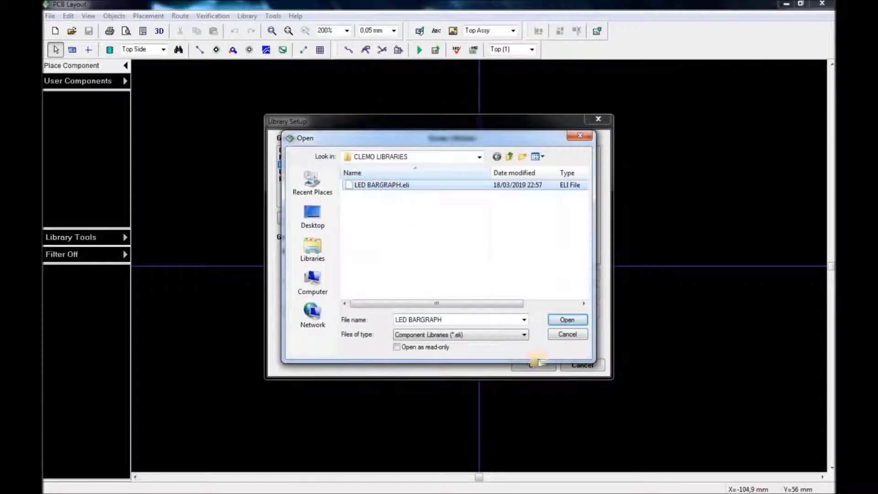
{"action": "left_click", "coordinate": [565, 320]}
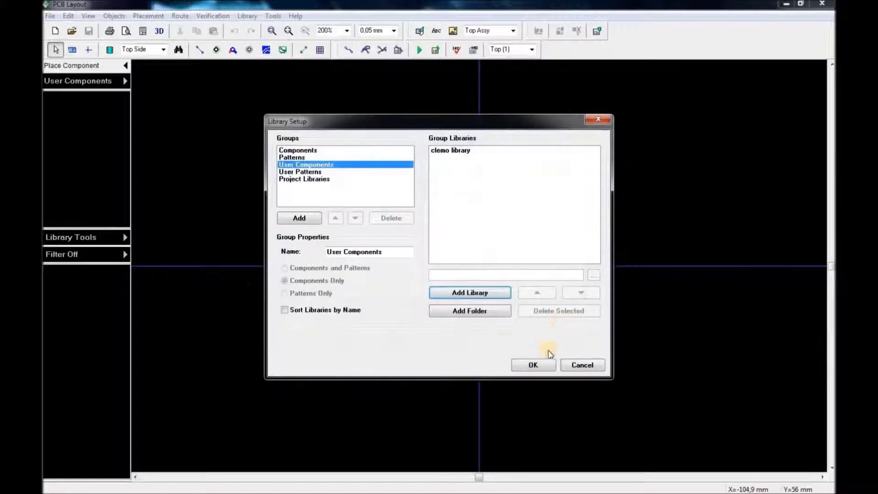
{"action": "left_click", "coordinate": [440, 150]}
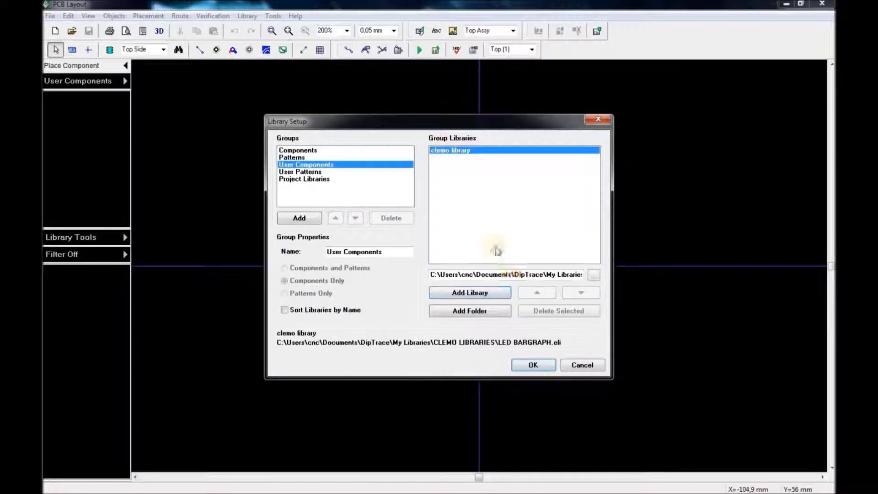
Step: Place the clemo library LED BARGRAPH part at the board centre as LED1 and select it
{"action": "left_click", "coordinate": [542, 367]}
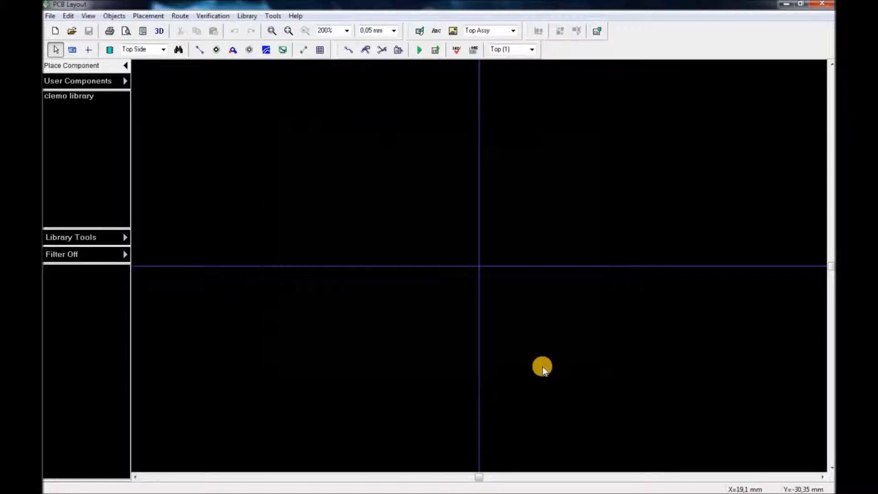
{"action": "left_click", "coordinate": [82, 97]}
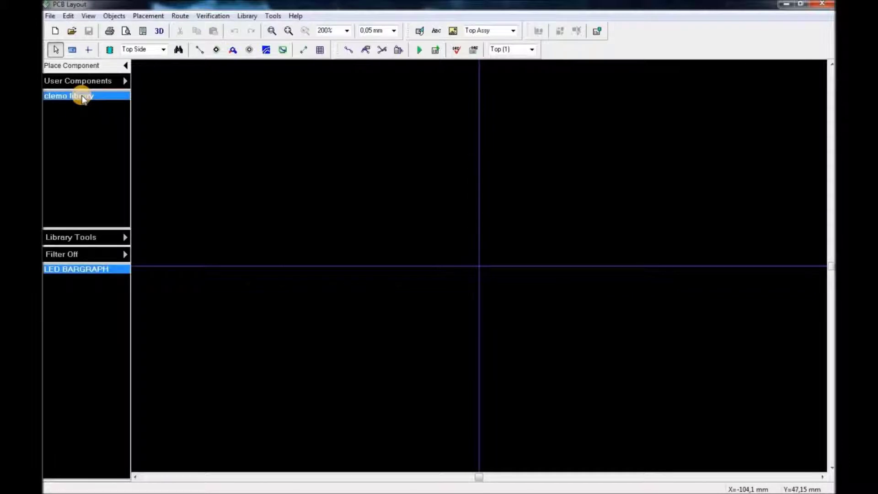
{"action": "left_click", "coordinate": [96, 269]}
{"action": "left_click_drag", "start_coordinate": [153, 415], "coordinate": [485, 229]}
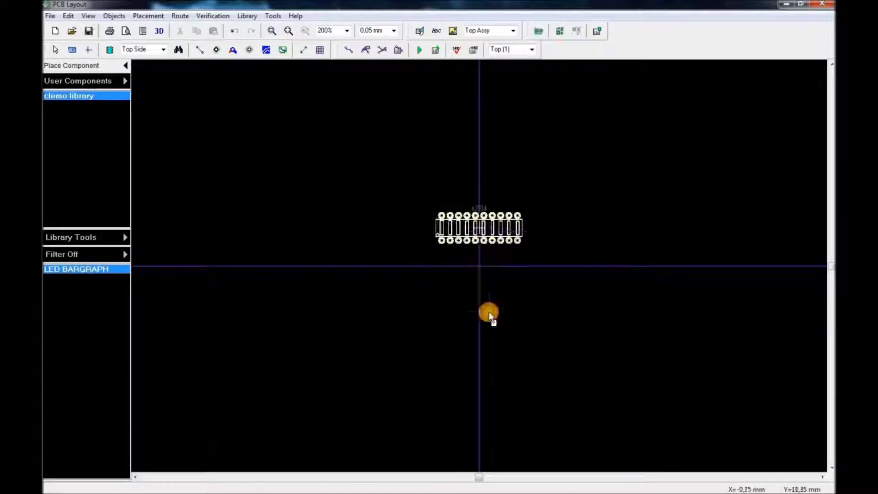
{"action": "scroll", "coordinate": [508, 243], "scroll_direction": "up", "scroll_amount": 6}
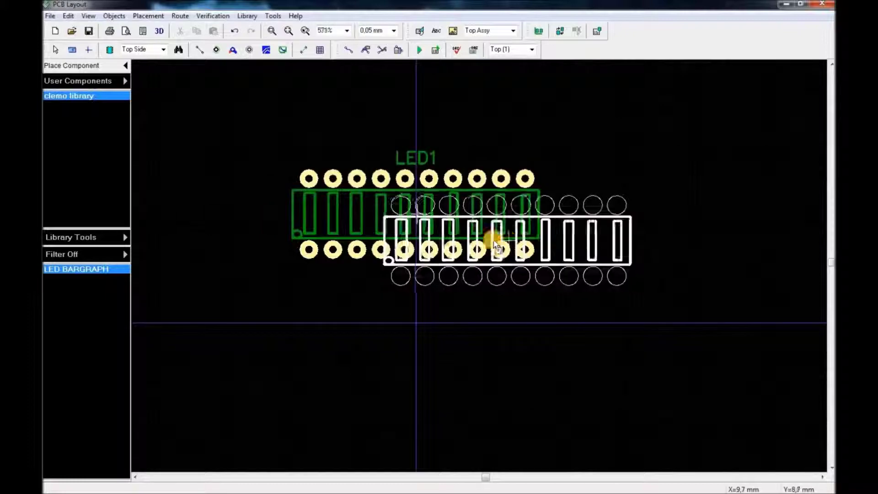
{"action": "scroll", "coordinate": [536, 286], "scroll_direction": "down", "scroll_amount": 2}
{"action": "key", "text": "Escape"}
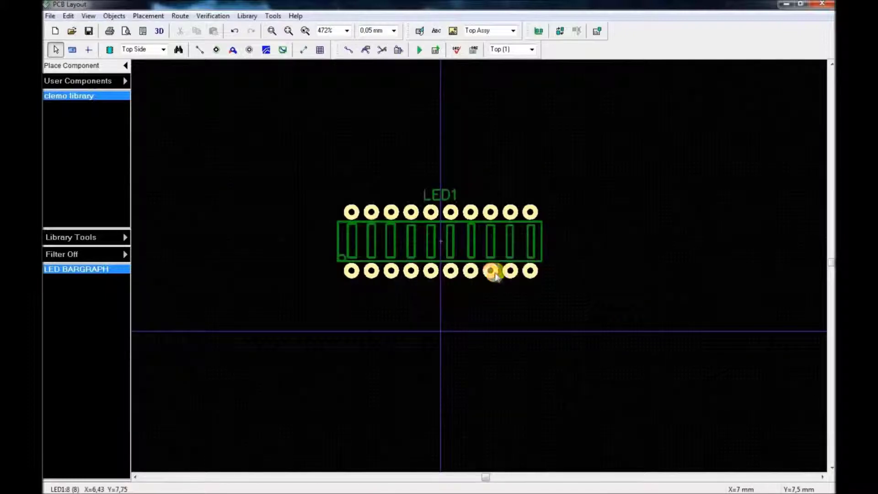
{"action": "left_click", "coordinate": [393, 244]}
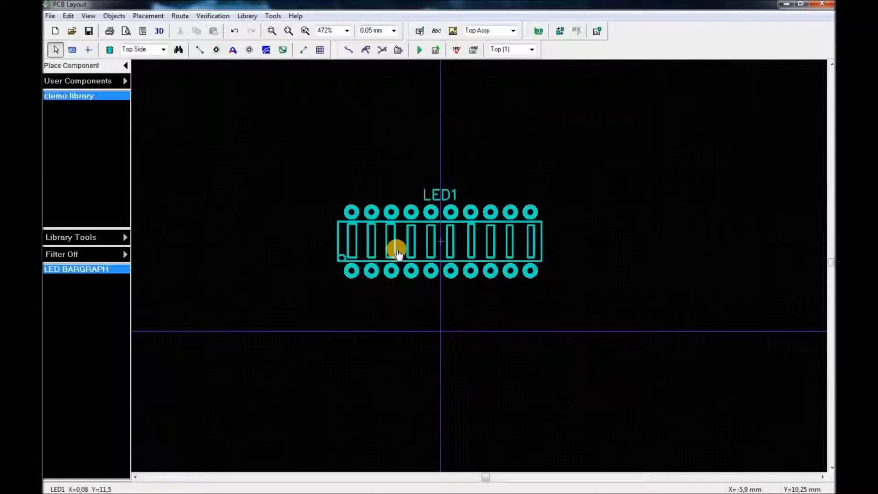
{"action": "right_click", "coordinate": [407, 244]}
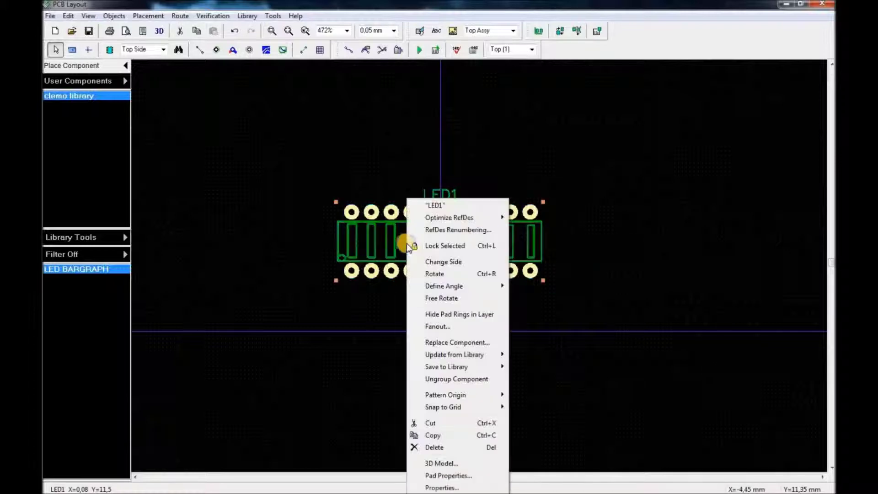
Step: Open LED1's 3D Model preview and rotate it to an oblique view of the 20 pads and silkscreen bars
{"action": "left_click", "coordinate": [457, 465]}
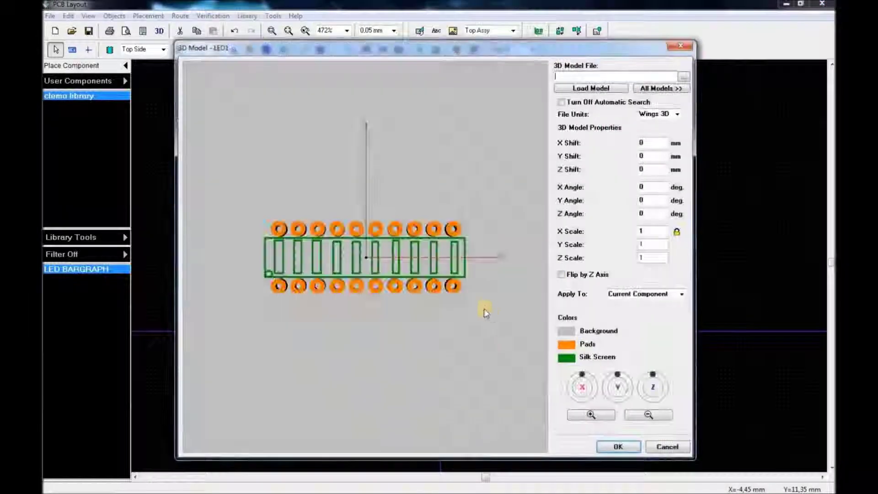
{"action": "left_click_drag", "start_coordinate": [343, 275], "coordinate": [357, 256]}
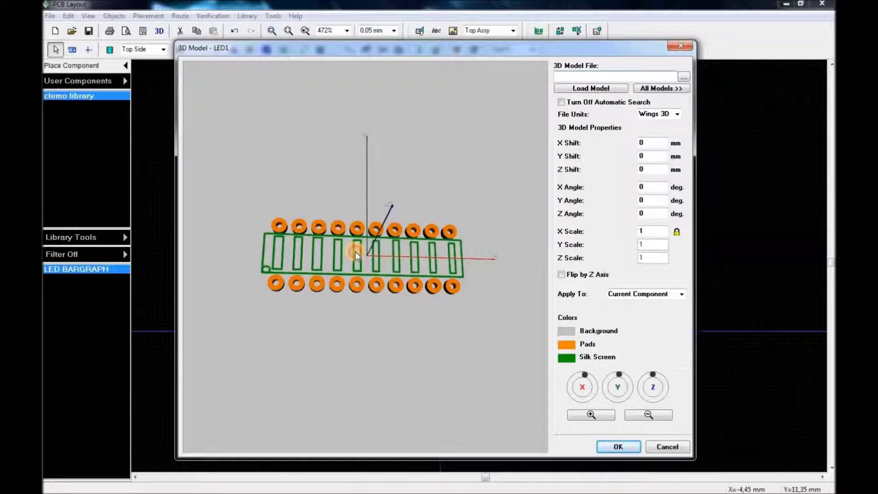
{"action": "left_click_drag", "start_coordinate": [372, 258], "coordinate": [448, 256]}
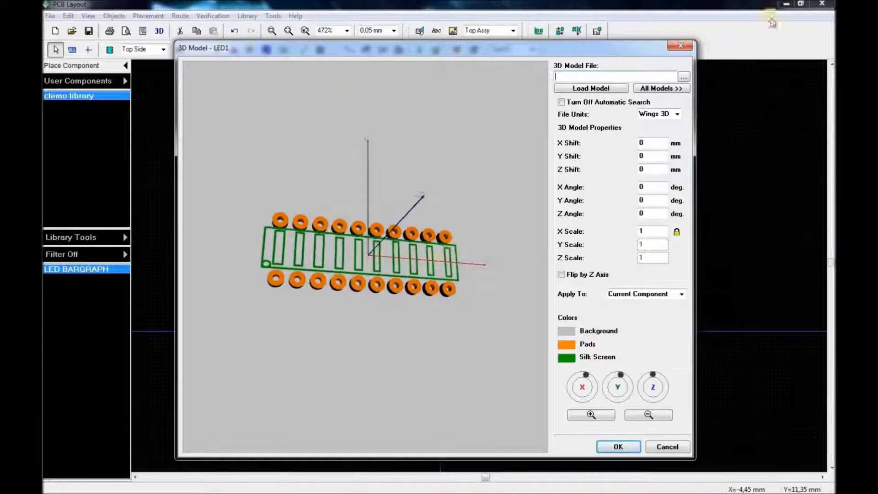